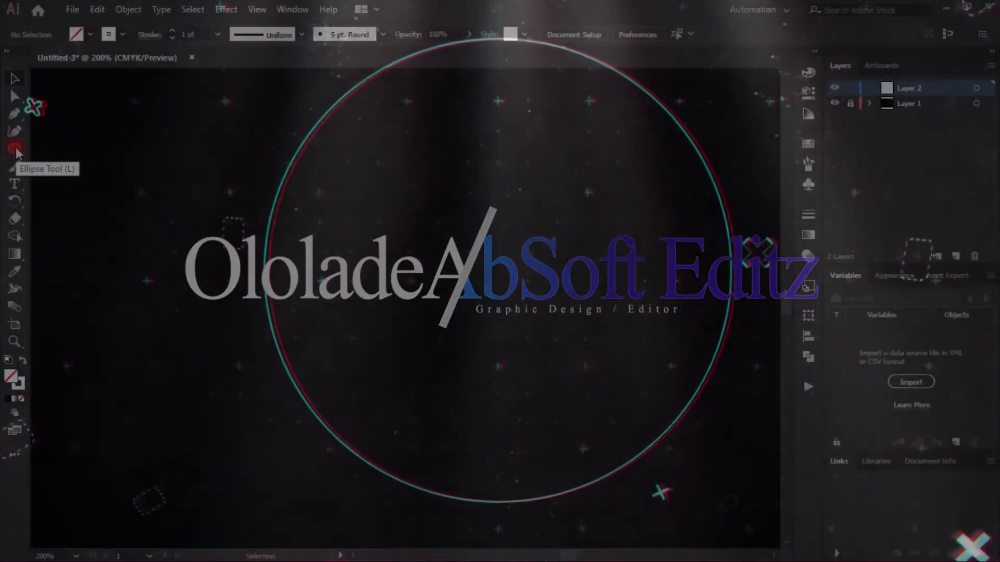
Step: Choose the Ellipse Tool from the shape tool flyout
{"action": "left_click_drag", "start_coordinate": [16, 145], "coordinate": [54, 161]}
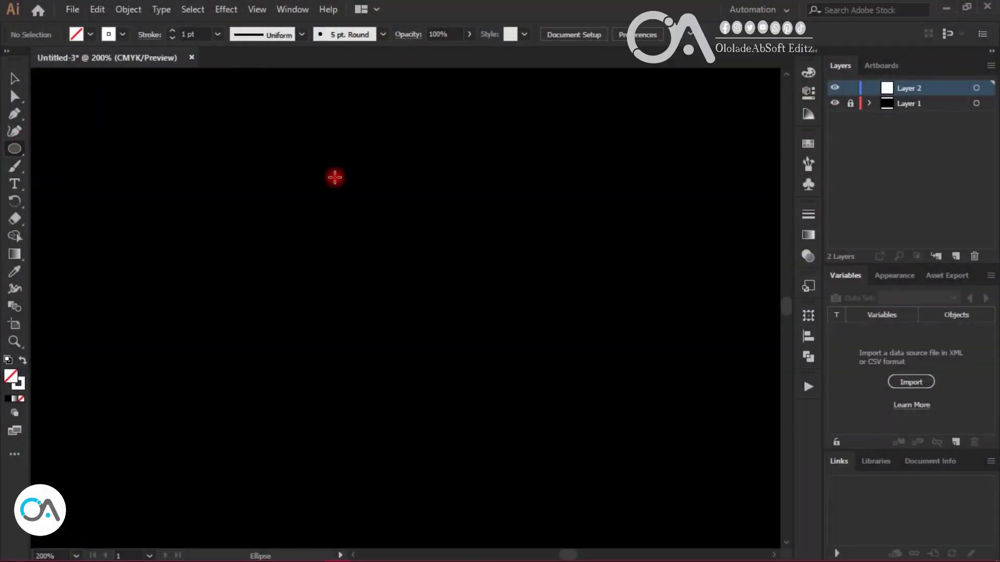
Step: Create a 60 × 60 px circle on the canvas
{"action": "left_click", "coordinate": [335, 177]}
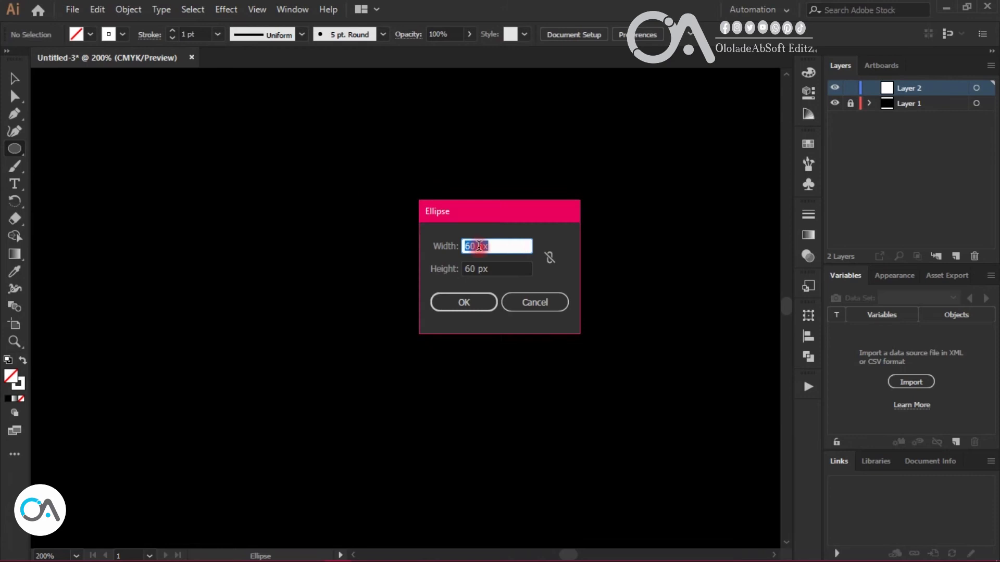
{"action": "left_click", "coordinate": [444, 305]}
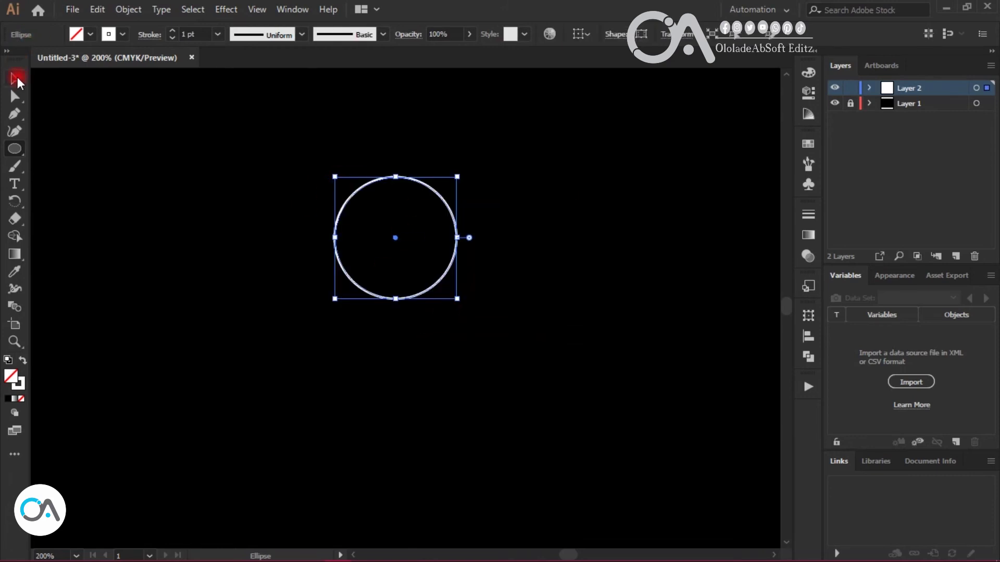
{"action": "left_click", "coordinate": [15, 79]}
Step: Paste a copy of the circle, move it right to touch the original, and select both
{"action": "left_click", "coordinate": [121, 14]}
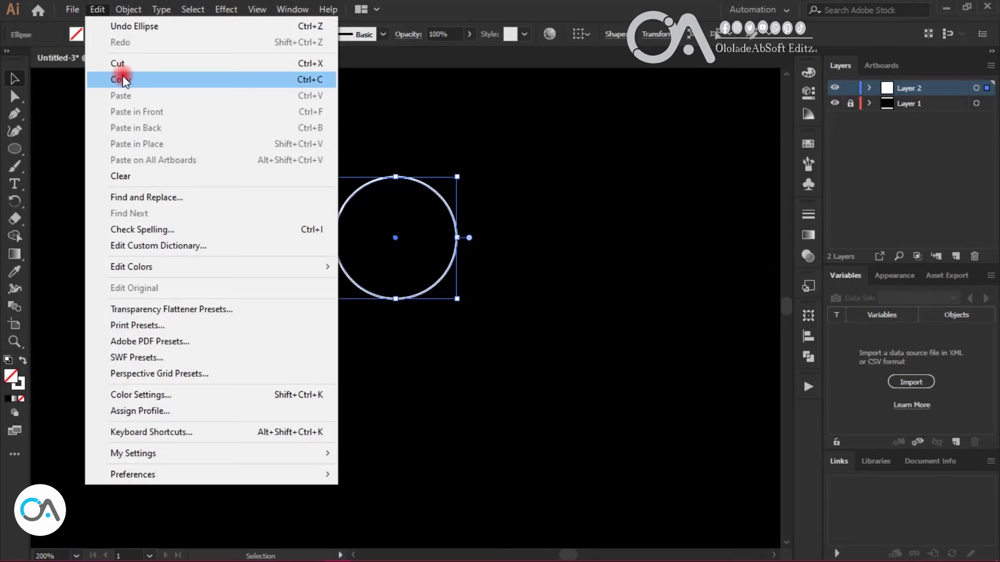
{"action": "left_click", "coordinate": [123, 80]}
{"action": "left_click", "coordinate": [97, 9]}
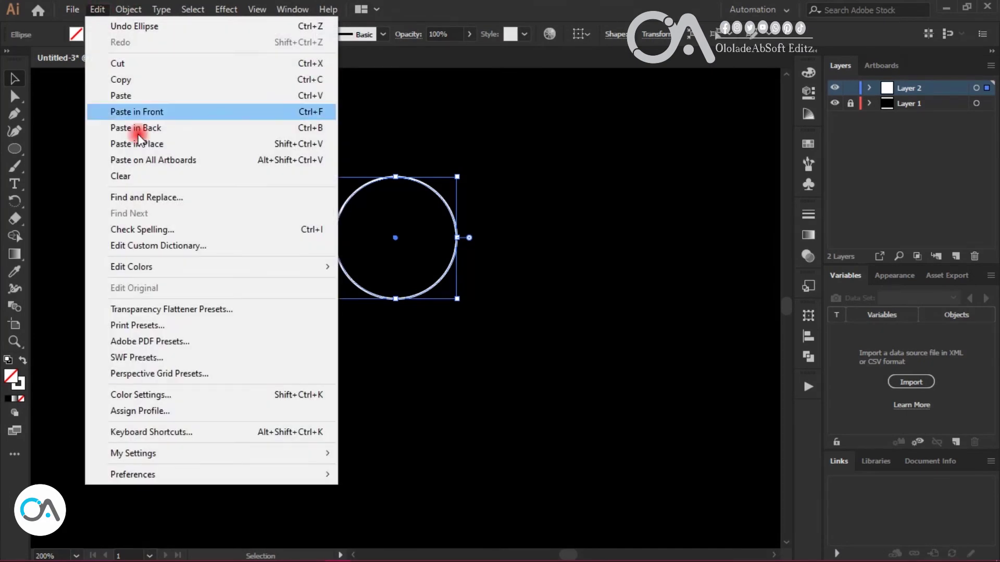
{"action": "left_click", "coordinate": [127, 161]}
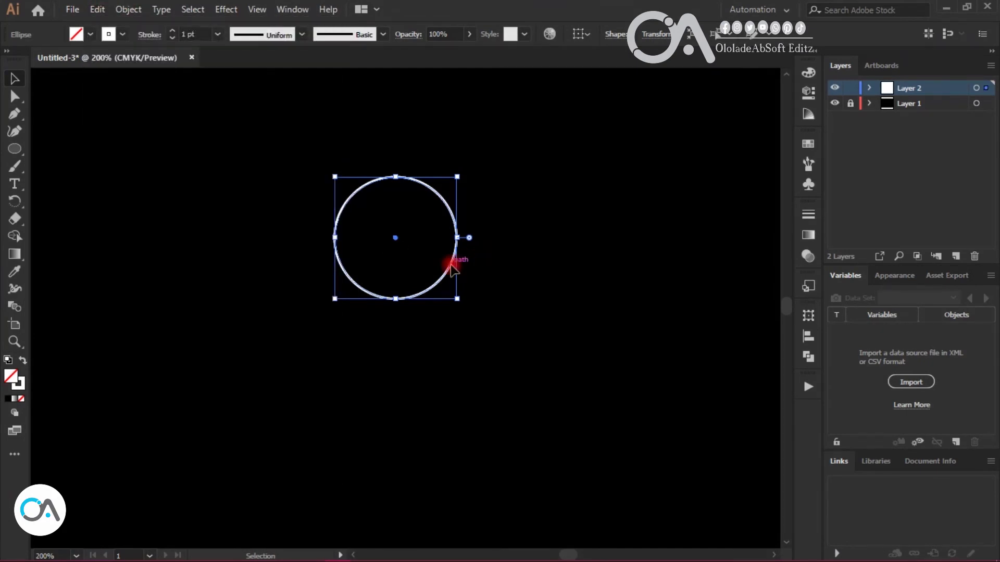
{"action": "left_click_drag", "start_coordinate": [452, 268], "coordinate": [571, 267]}
{"action": "left_click", "coordinate": [635, 193]}
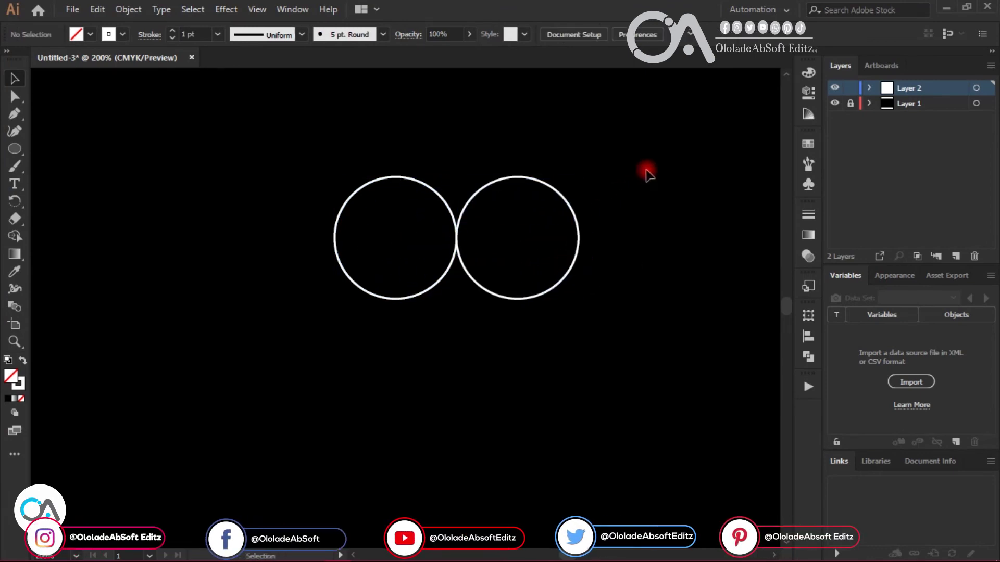
{"action": "left_click_drag", "start_coordinate": [647, 174], "coordinate": [331, 219]}
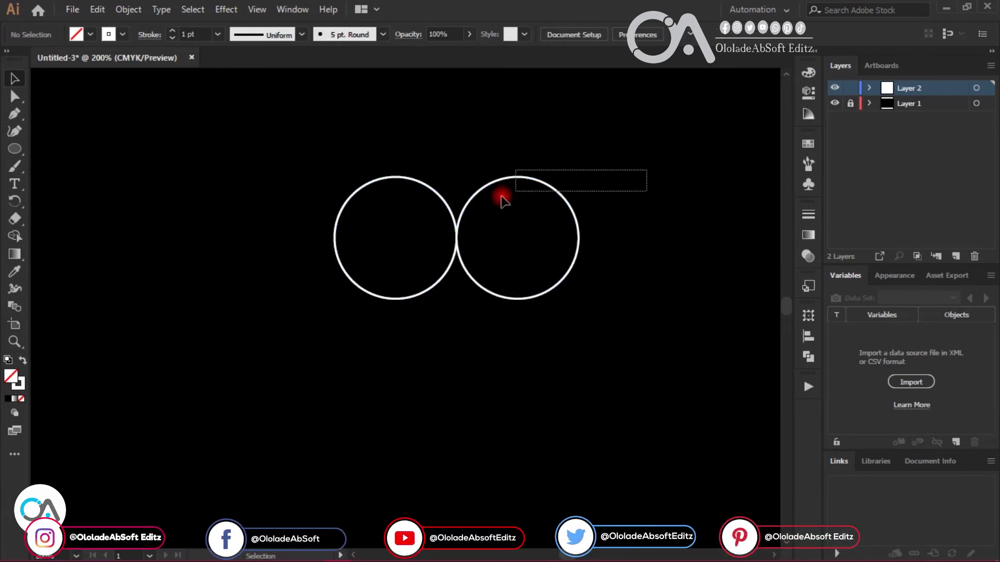
Step: Group and then ungroup the two circles
{"action": "right_click", "coordinate": [457, 233]}
{"action": "left_click", "coordinate": [504, 323]}
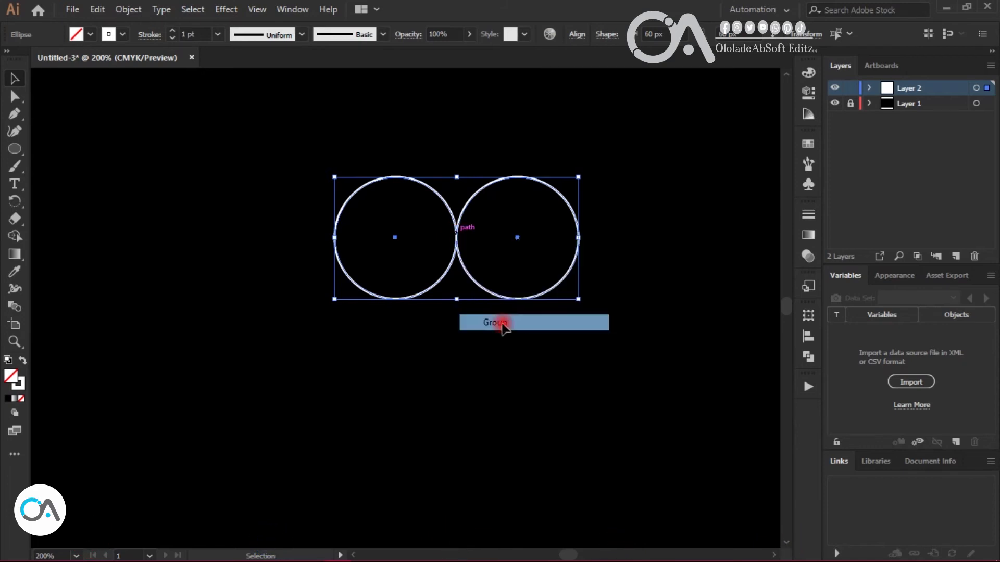
{"action": "right_click", "coordinate": [461, 221]}
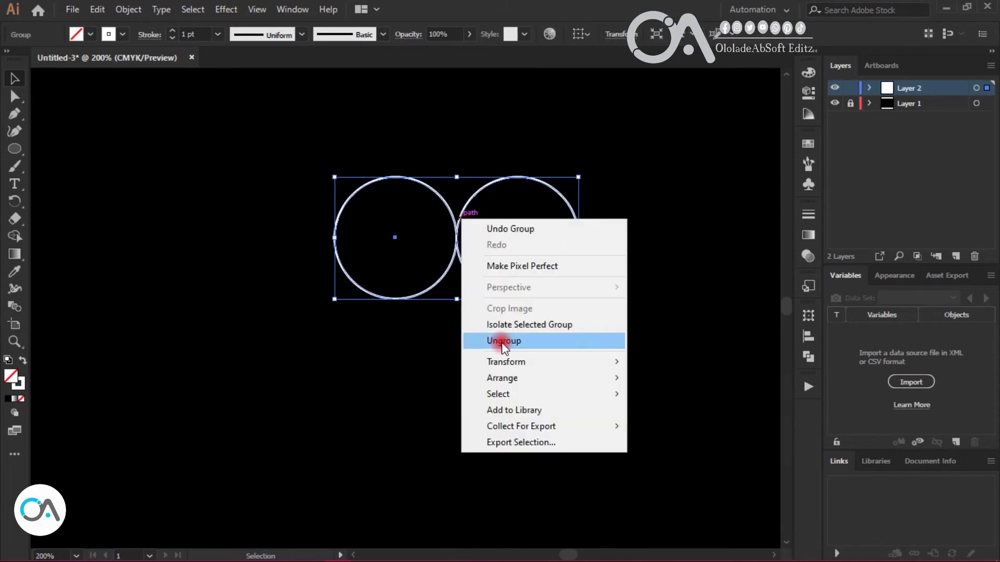
{"action": "left_click", "coordinate": [497, 341]}
Step: Make uniformly scaled 140% copies of both circles, keeping the originals
{"action": "right_click", "coordinate": [459, 218]}
{"action": "mouse_move", "coordinate": [531, 415]}
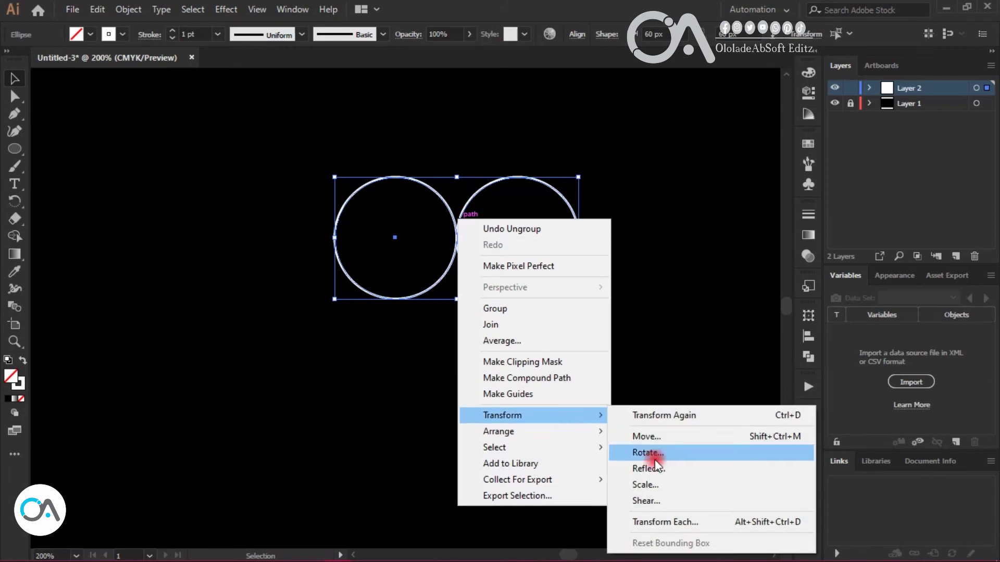
{"action": "left_click", "coordinate": [645, 485]}
{"action": "type", "text": "140"}
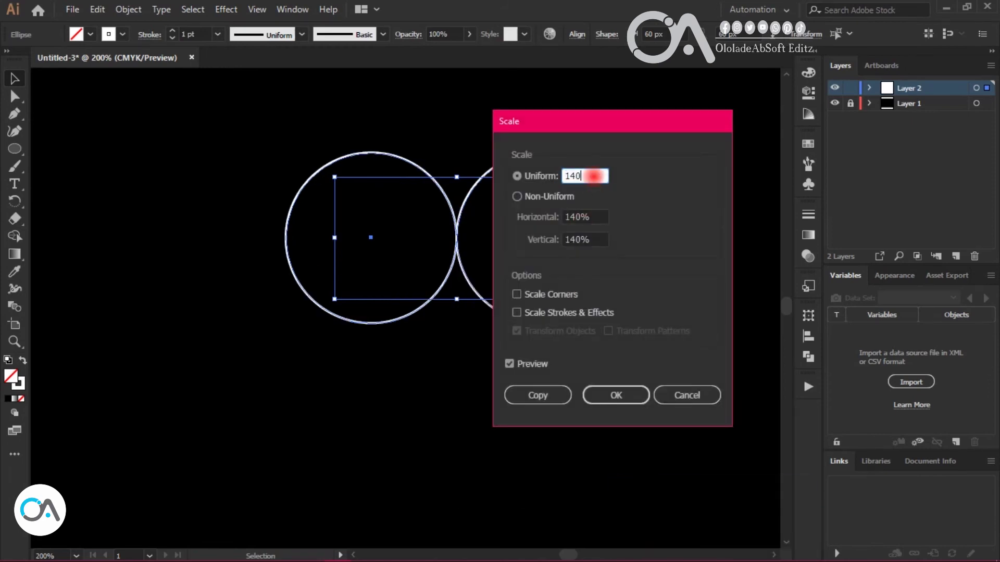
{"action": "left_click", "coordinate": [592, 237]}
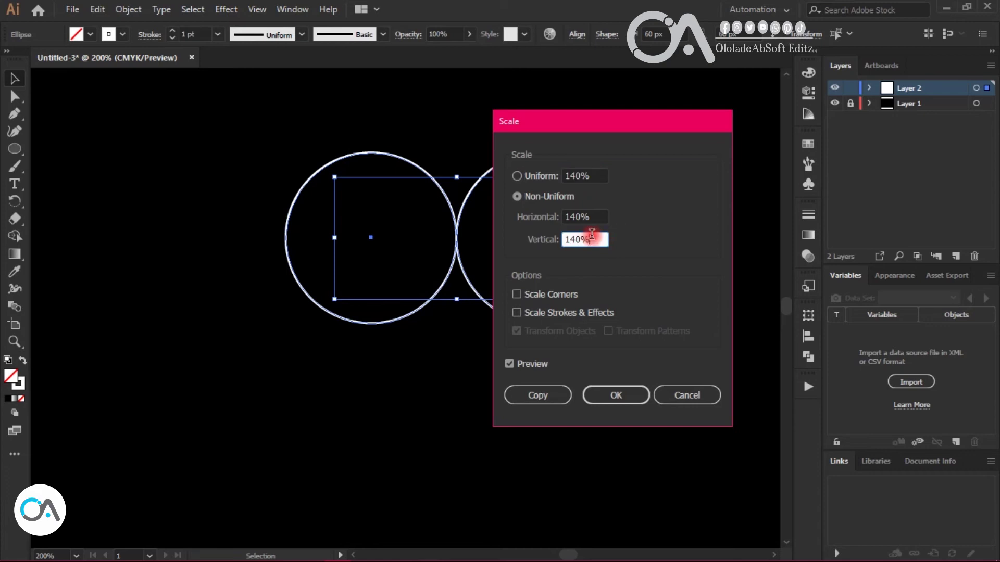
{"action": "left_click", "coordinate": [517, 175]}
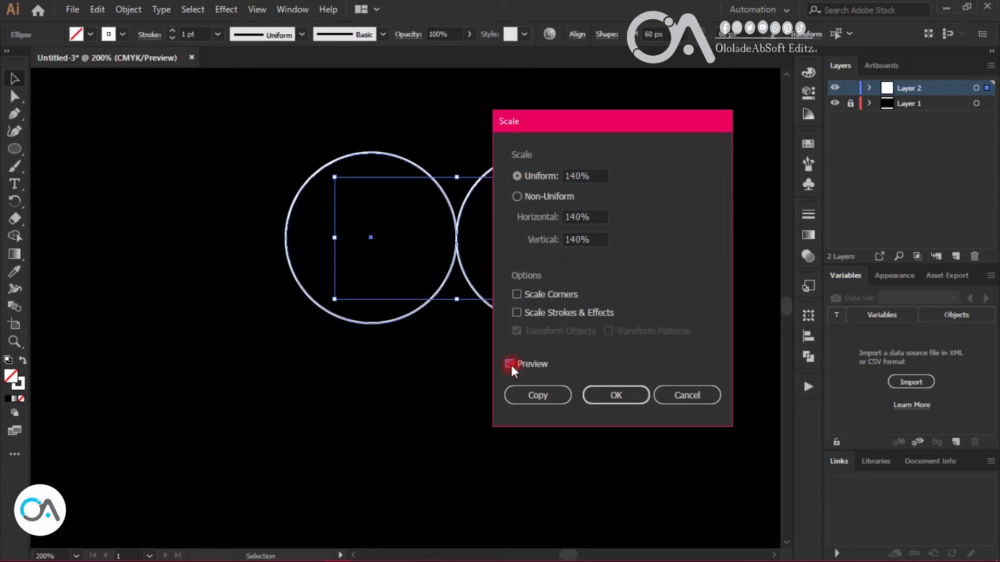
{"action": "left_click", "coordinate": [542, 397]}
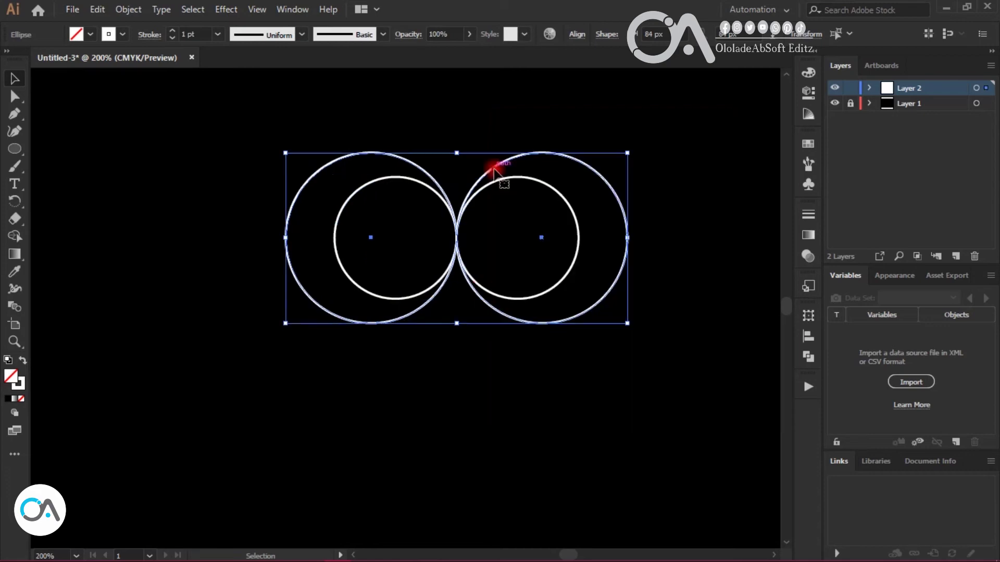
Step: Move the two larger circles 72 px straight down and group them
{"action": "left_click_drag", "start_coordinate": [493, 171], "coordinate": [500, 316]}
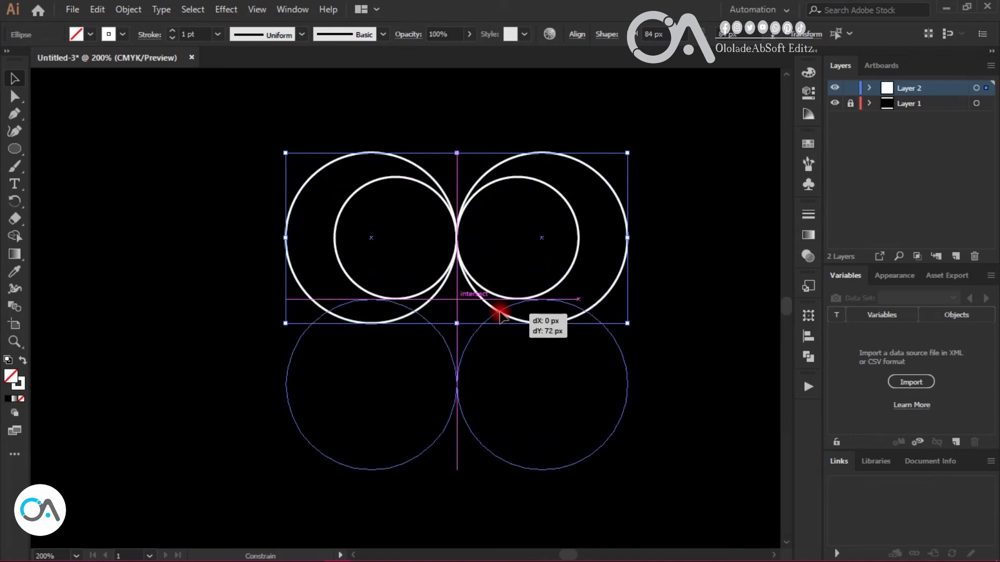
{"action": "left_click_drag", "start_coordinate": [500, 316], "coordinate": [500, 316]}
{"action": "right_click", "coordinate": [498, 312]}
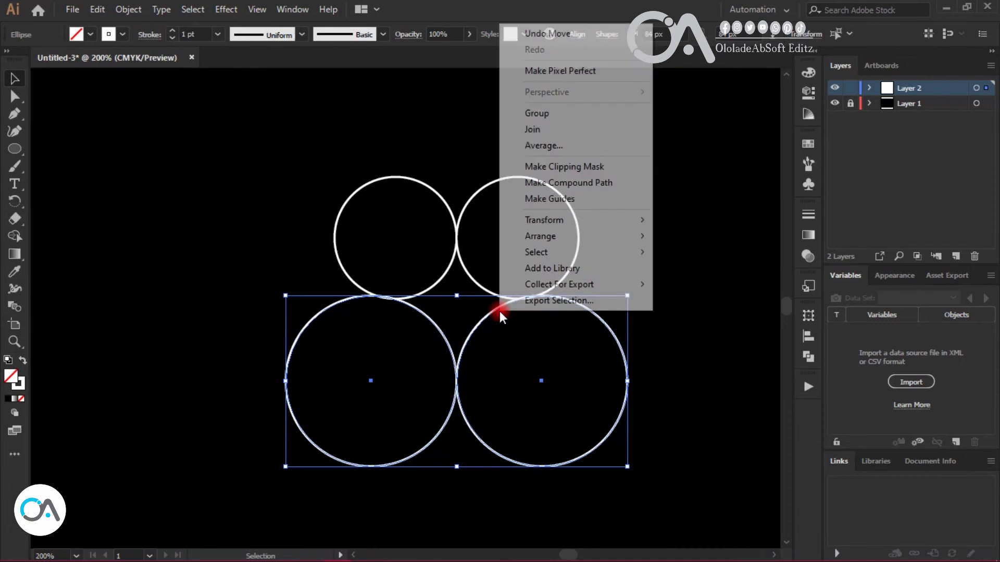
{"action": "left_click", "coordinate": [530, 119]}
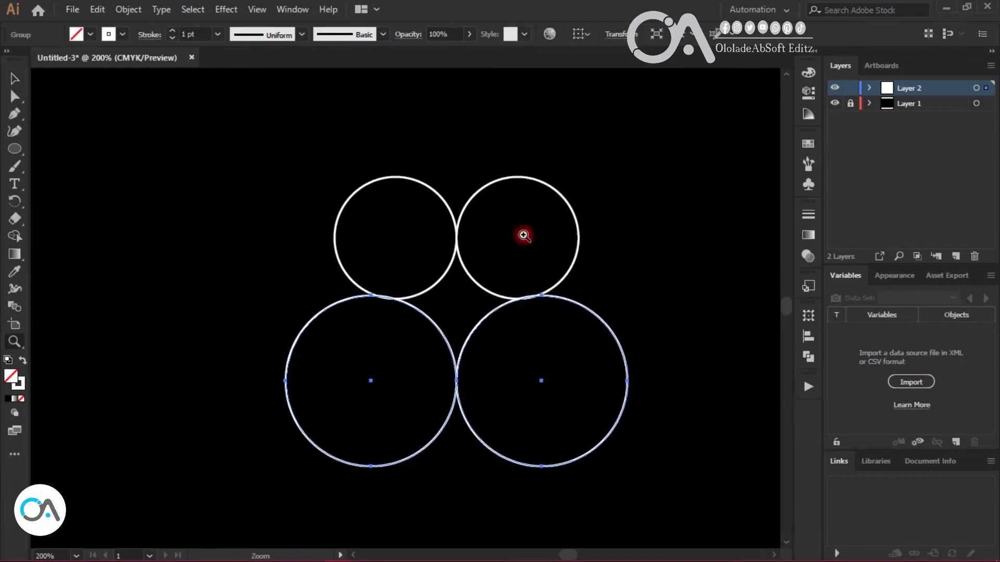
Step: Zoom into the circle intersection and marquee-select the crossing paths
{"action": "key", "text": "z"}
{"action": "left_click", "coordinate": [520, 300]}
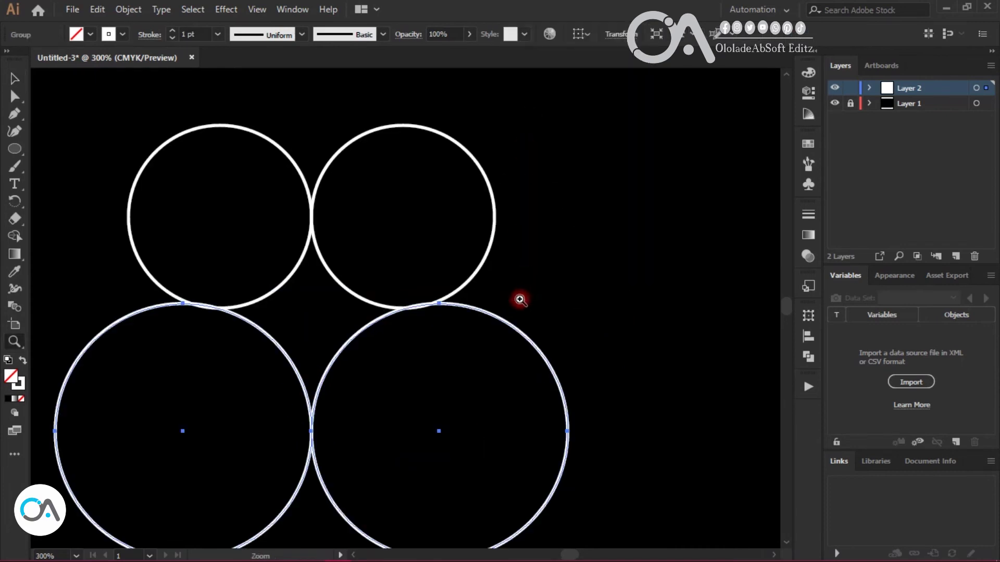
{"action": "left_click", "coordinate": [284, 312]}
{"action": "left_click", "coordinate": [458, 293]}
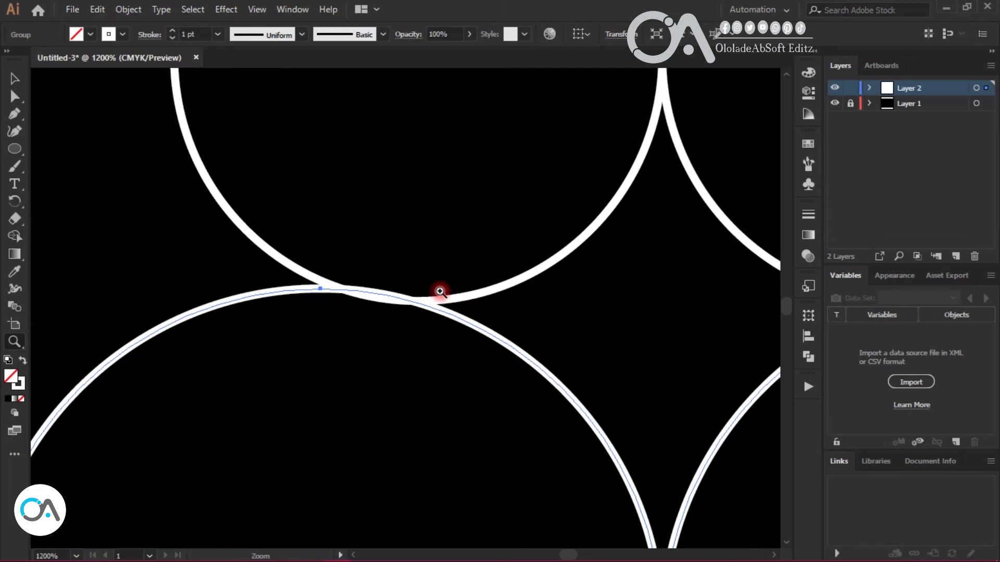
{"action": "left_click", "coordinate": [312, 297]}
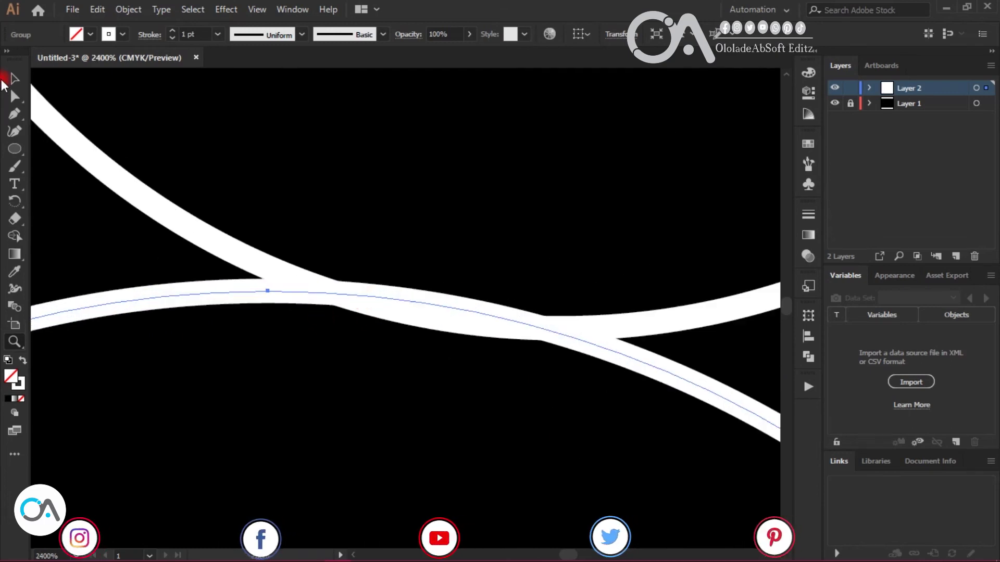
{"action": "left_click", "coordinate": [4, 78]}
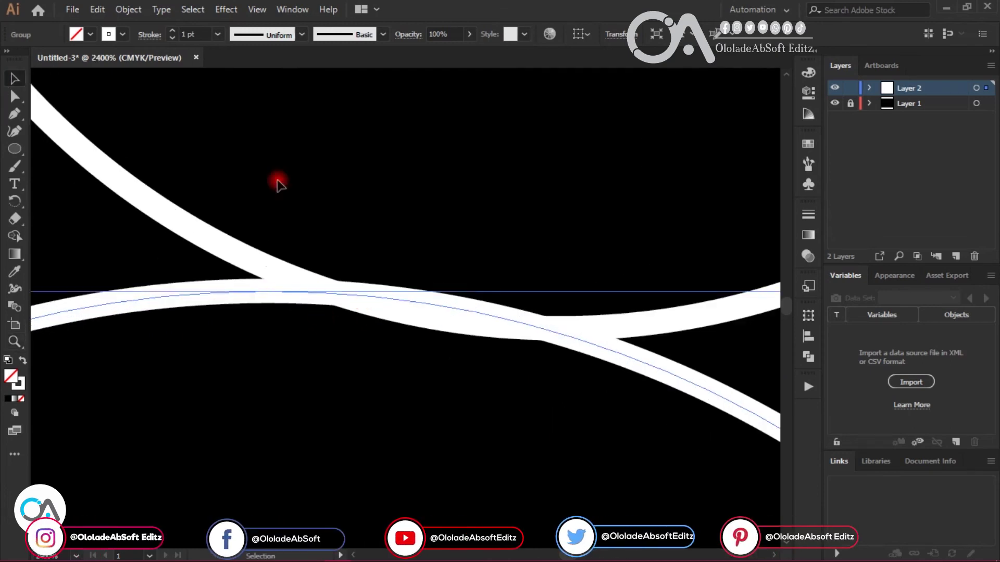
{"action": "left_click", "coordinate": [579, 354]}
{"action": "left_click", "coordinate": [598, 346]}
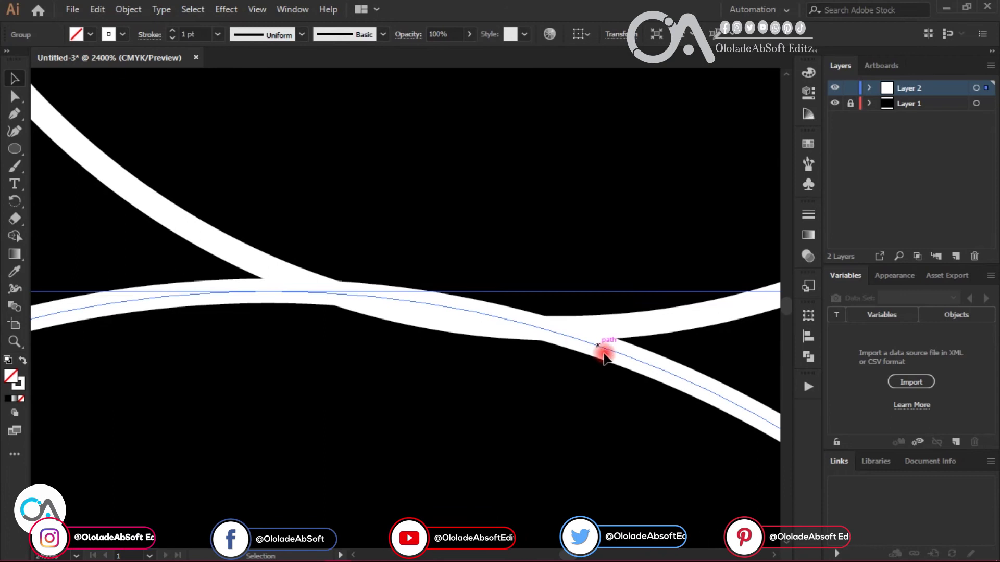
{"action": "mouse_move", "coordinate": [603, 353]}
{"action": "left_mouse_down"}
{"action": "mouse_move", "coordinate": [603, 371]}
{"action": "mouse_move", "coordinate": [602, 350]}
{"action": "mouse_move", "coordinate": [605, 360]}
{"action": "left_mouse_up"}
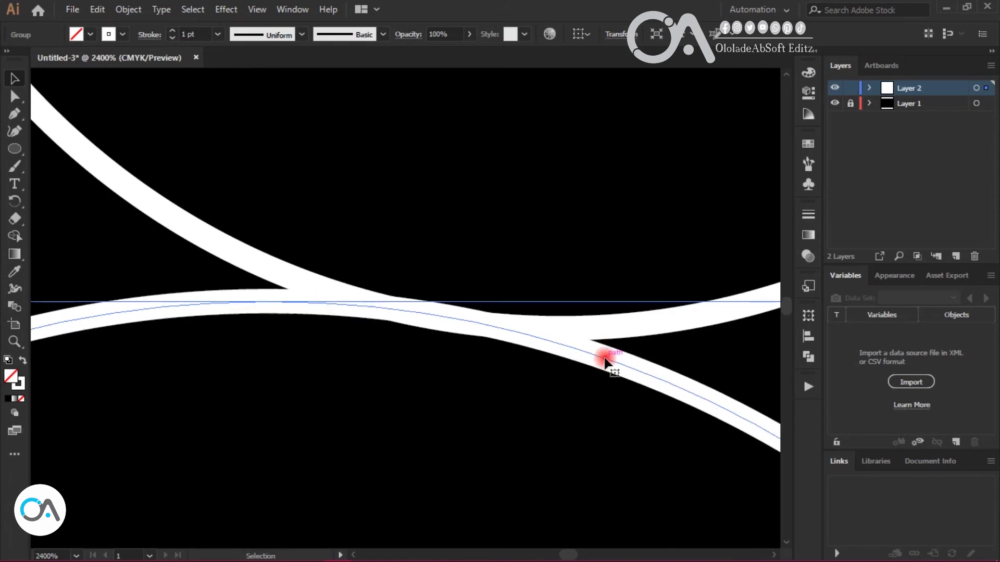
{"action": "left_click_drag", "start_coordinate": [540, 406], "coordinate": [507, 278]}
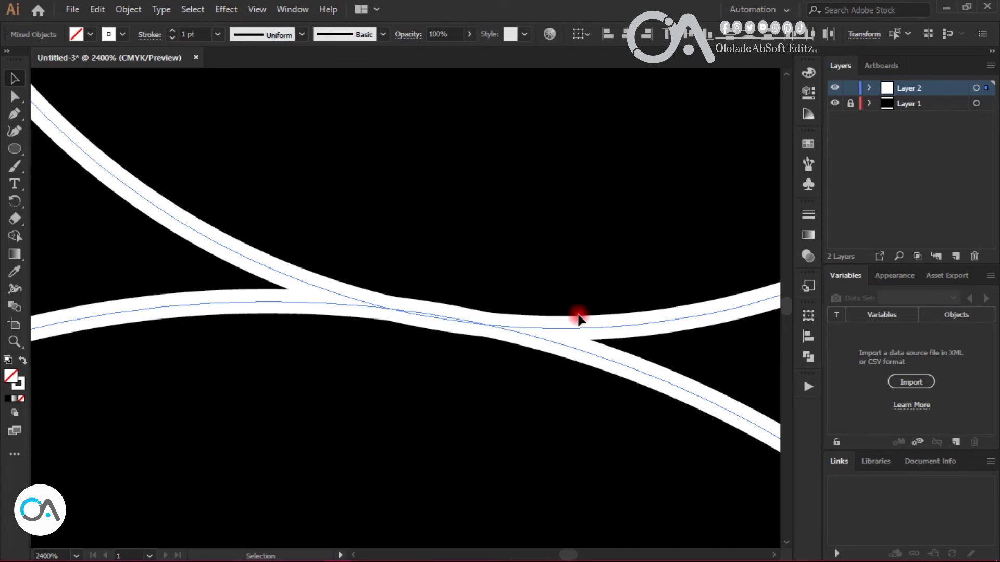
Step: Zoom back out to 400% to see the whole four-circle cluster
{"action": "key", "text": "z"}
{"action": "left_click", "coordinate": [615, 329], "text": "alt"}
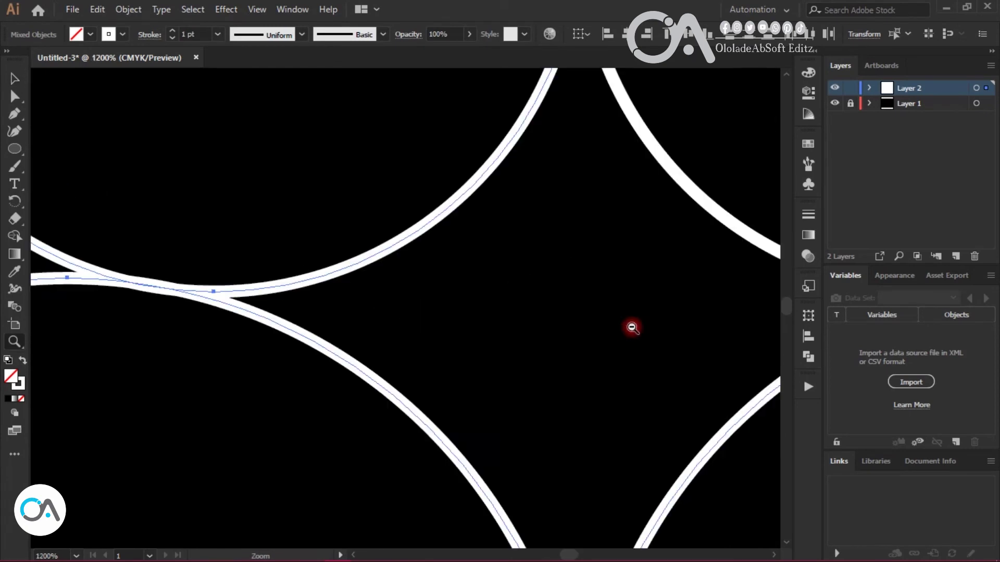
{"action": "left_click", "coordinate": [648, 328], "text": "alt"}
{"action": "left_click", "coordinate": [561, 259], "text": "alt"}
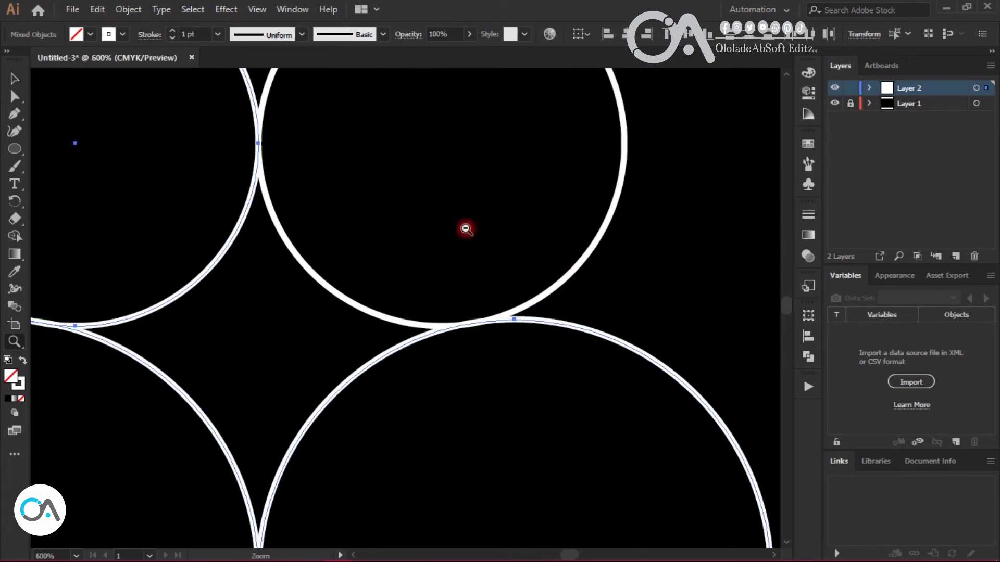
{"action": "left_click", "coordinate": [198, 260], "text": "alt"}
{"action": "left_click", "coordinate": [788, 545]}
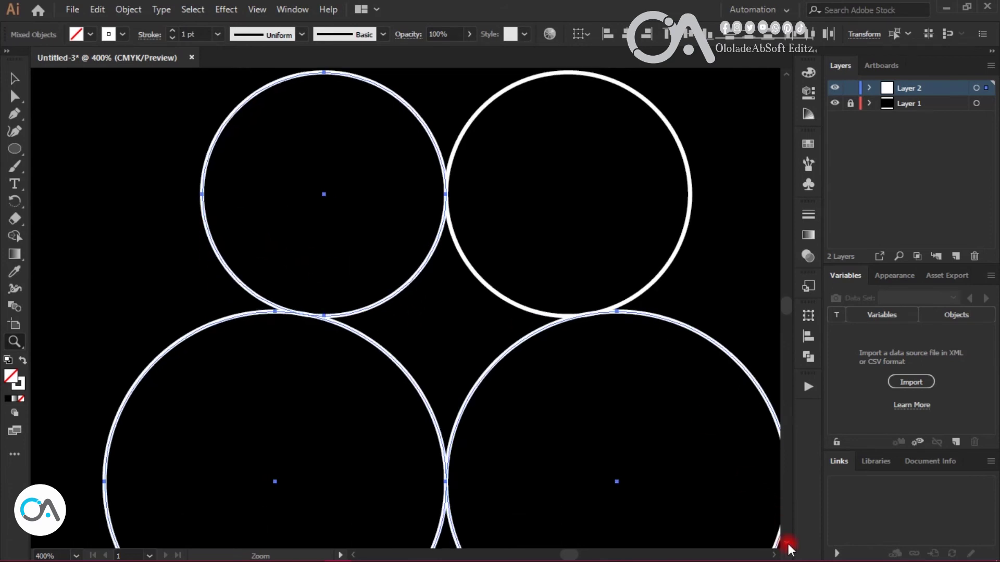
{"action": "left_click", "coordinate": [14, 78]}
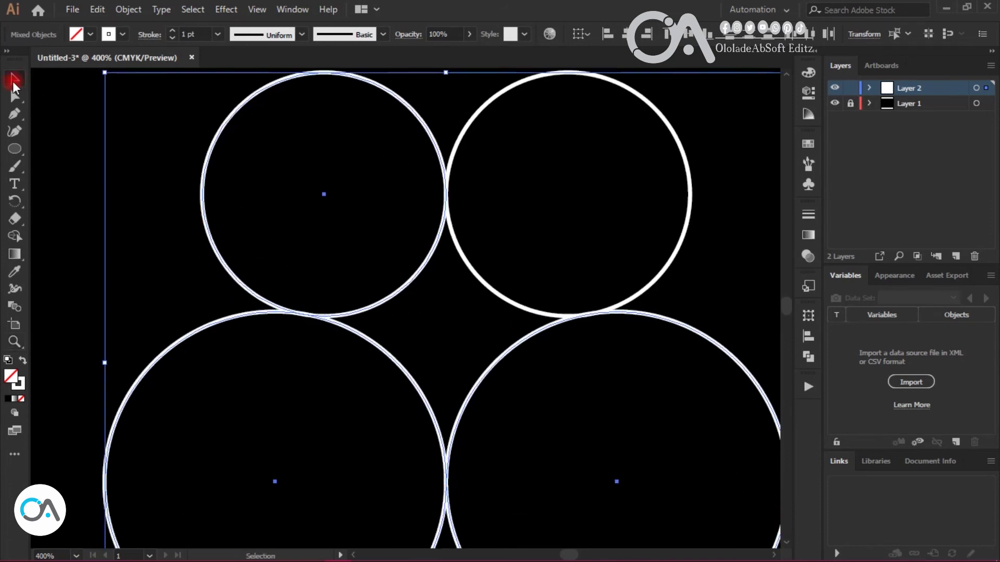
Step: Group the two small top circles, then select all four circles together
{"action": "left_click", "coordinate": [501, 94]}
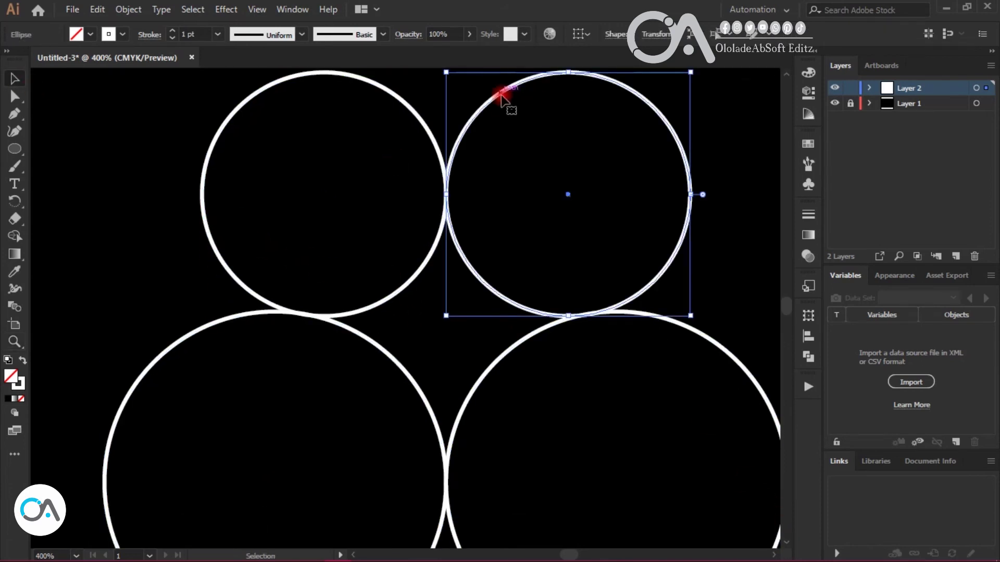
{"action": "left_click", "coordinate": [423, 127], "text": "shift"}
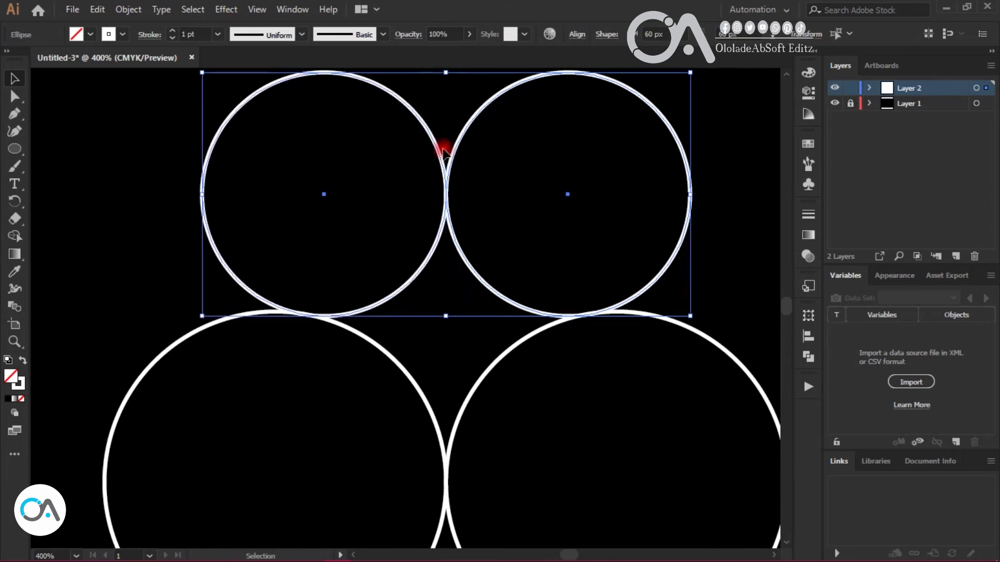
{"action": "right_click", "coordinate": [447, 167]}
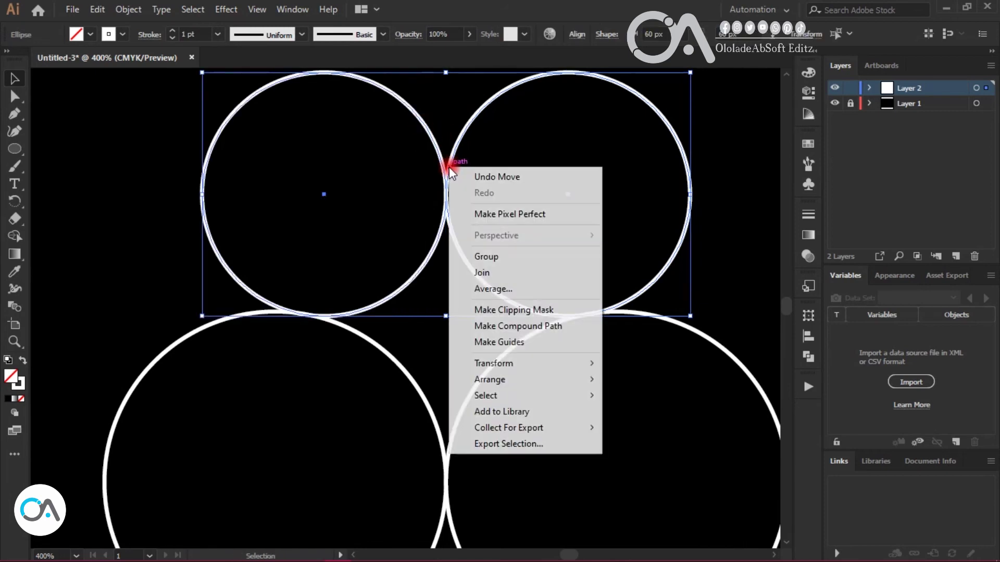
{"action": "left_click", "coordinate": [495, 264]}
{"action": "left_click", "coordinate": [502, 357], "text": "shift"}
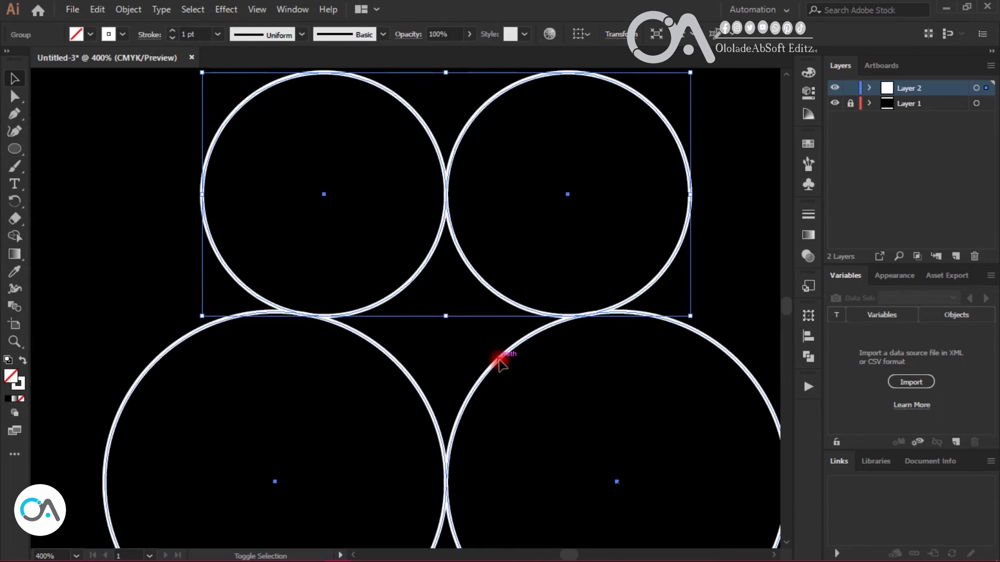
{"action": "left_click_drag", "start_coordinate": [136, 182], "coordinate": [520, 457]}
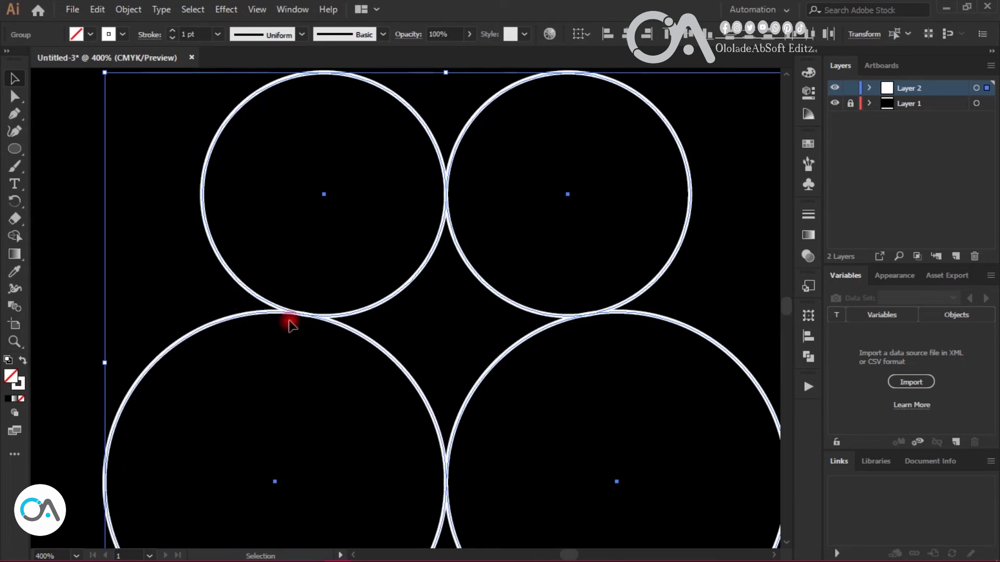
Step: Merge the top circles and their gap into a heart with Shape Builder
{"action": "left_click", "coordinate": [14, 238]}
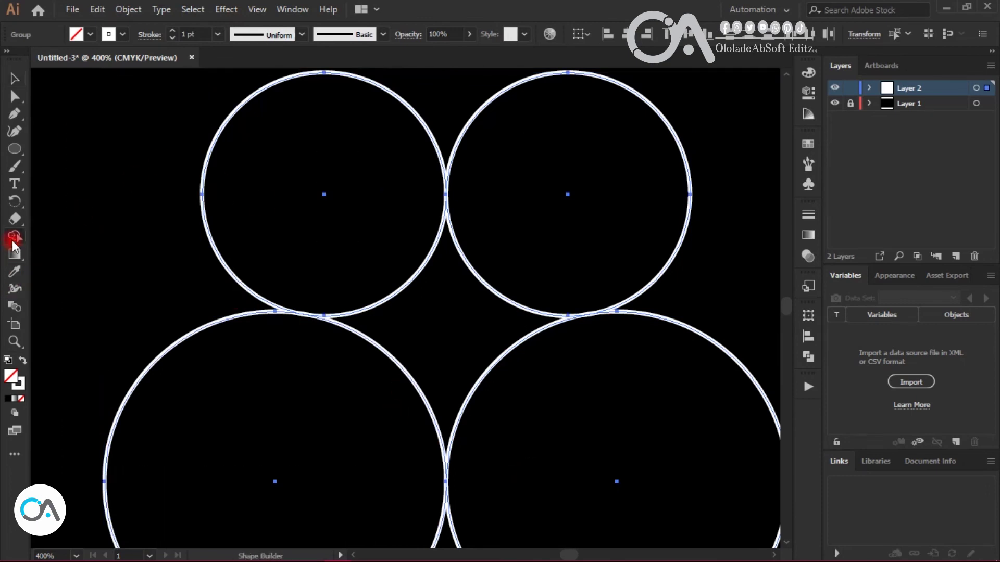
{"action": "left_click_drag", "start_coordinate": [428, 312], "coordinate": [451, 302]}
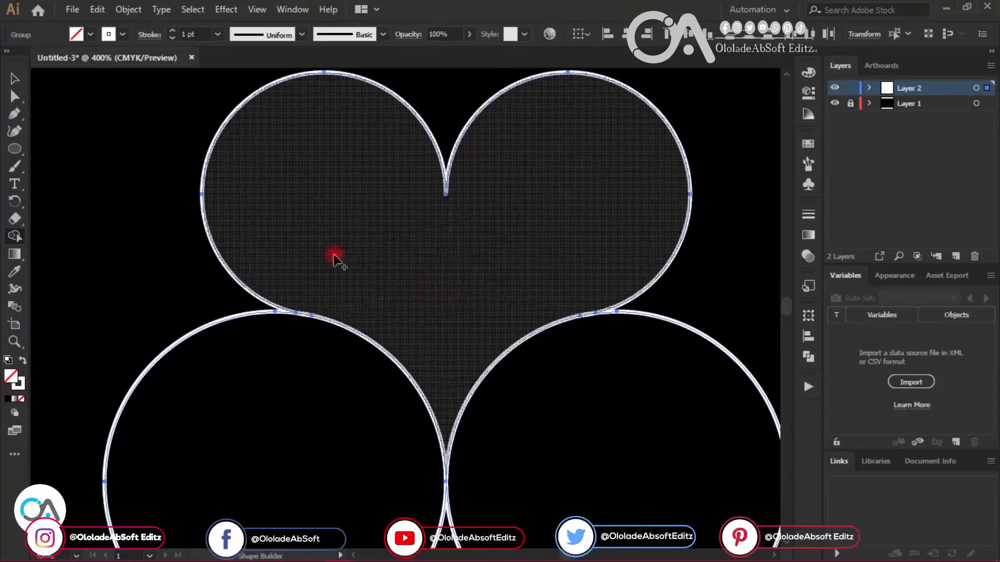
{"action": "left_click", "coordinate": [14, 80]}
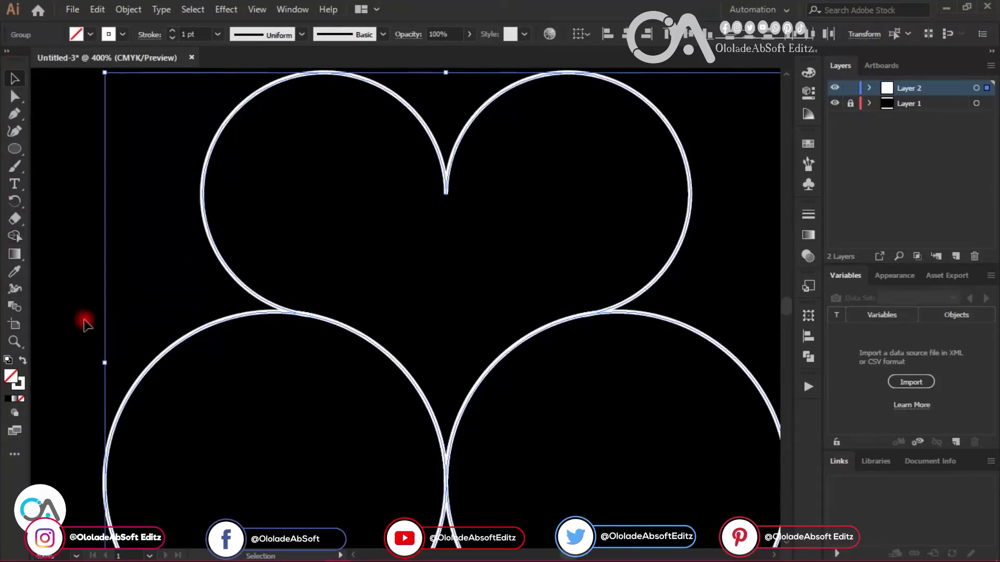
{"action": "left_click", "coordinate": [165, 385]}
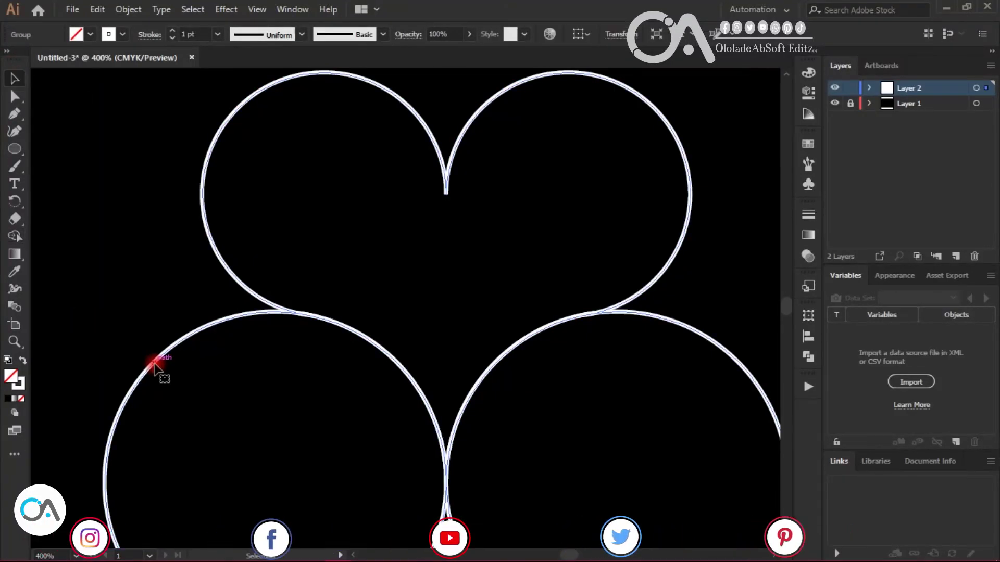
{"action": "left_click", "coordinate": [154, 367]}
{"action": "key", "text": "Delete"}
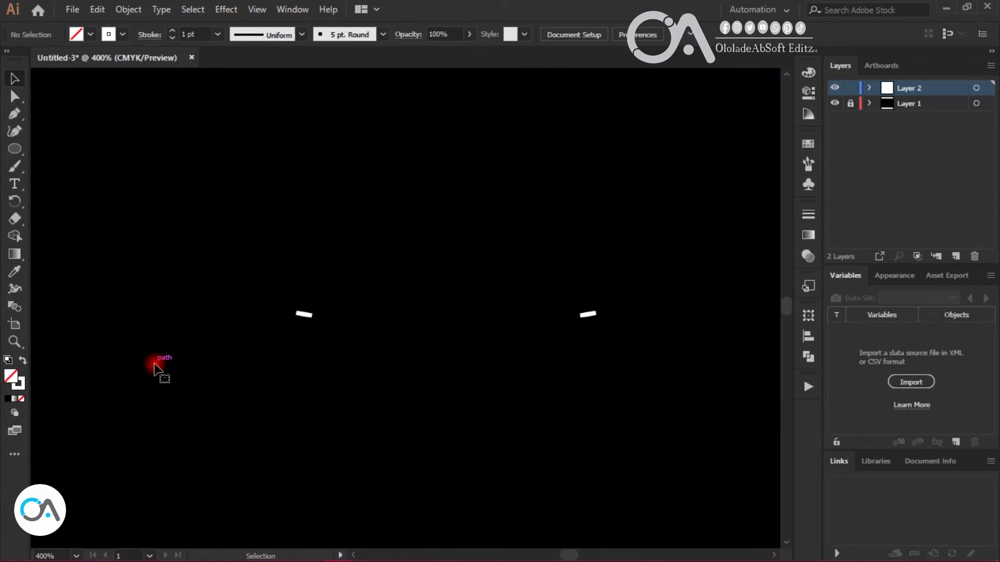
{"action": "key", "text": "ctrl+z"}
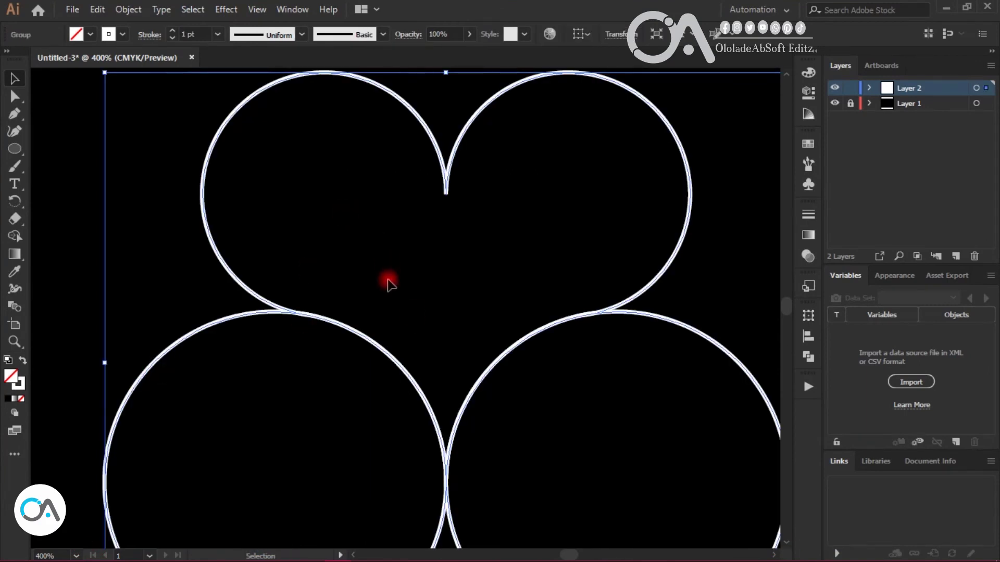
Step: Ungroup the shapes and delete the two lower circles
{"action": "right_click", "coordinate": [413, 314]}
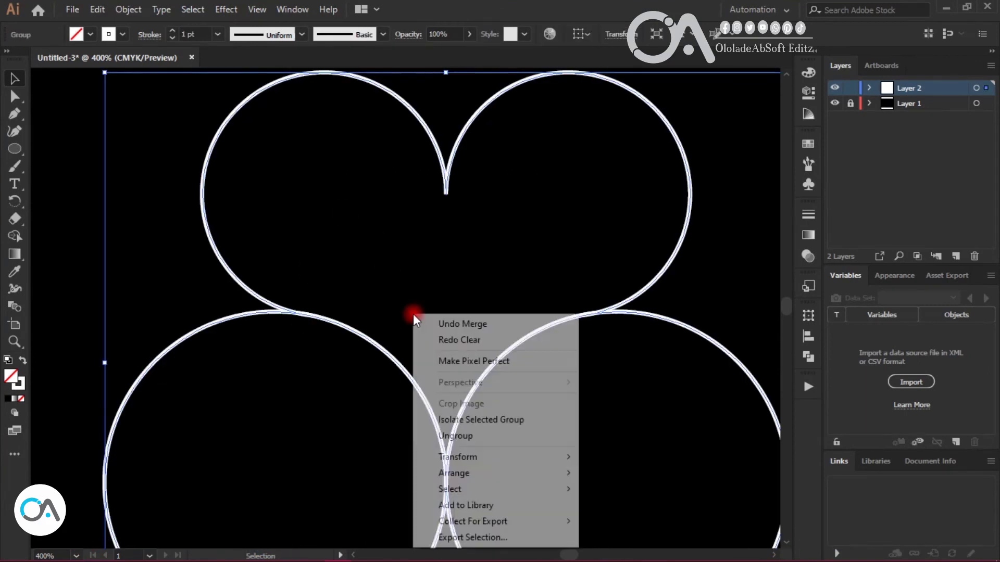
{"action": "left_click", "coordinate": [443, 436]}
{"action": "left_click", "coordinate": [97, 234]}
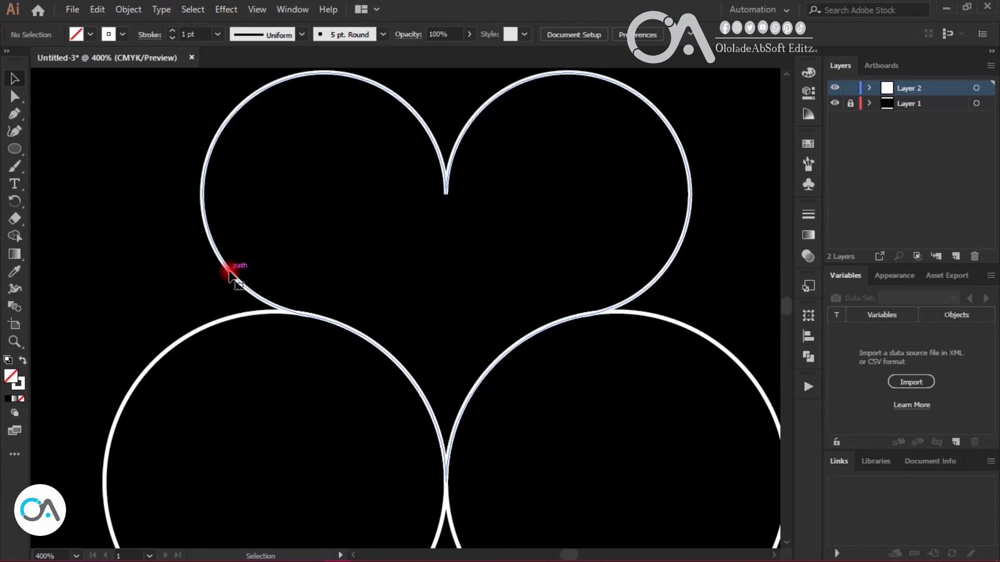
{"action": "left_click", "coordinate": [229, 271]}
{"action": "left_click", "coordinate": [167, 353]}
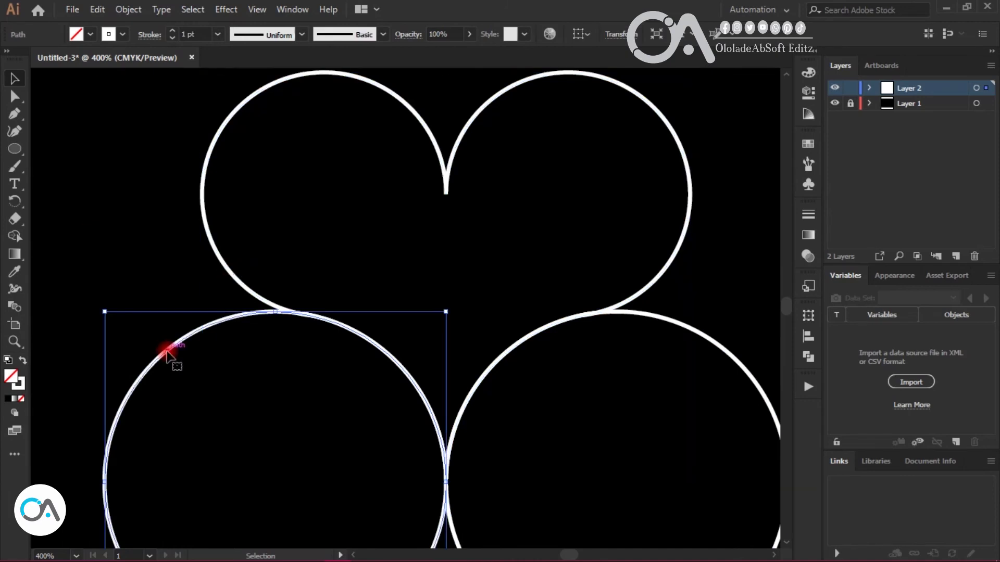
{"action": "key", "text": "Delete"}
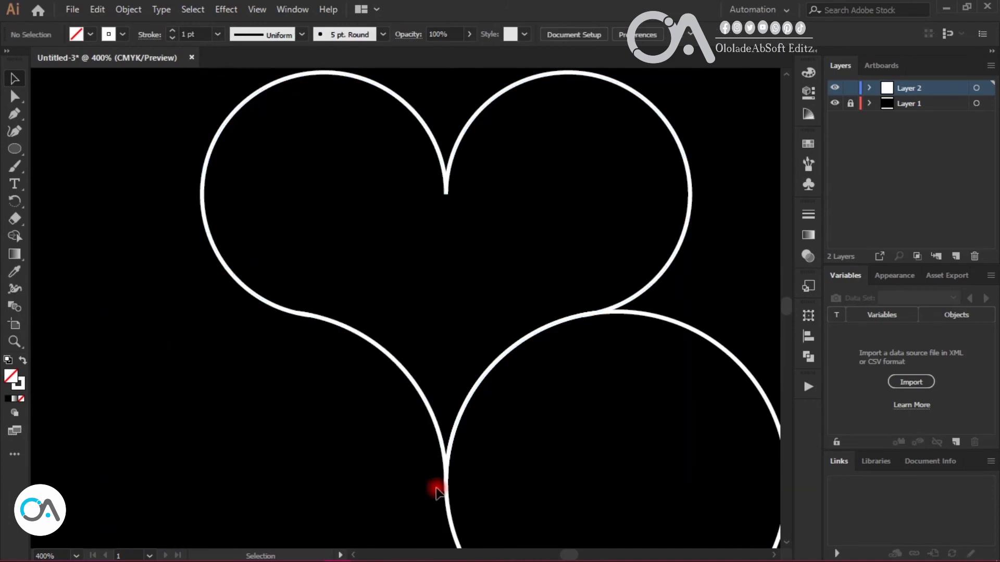
{"action": "left_click", "coordinate": [448, 514]}
{"action": "key", "text": "Delete"}
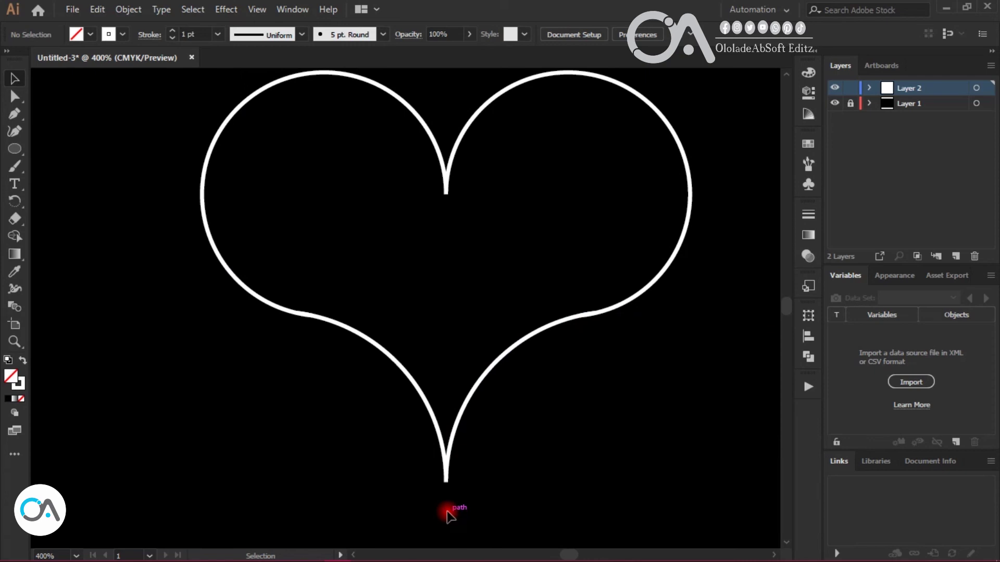
Step: Delete the two stray dashes and move the heart down toward the artboard centre
{"action": "left_click_drag", "start_coordinate": [495, 367], "coordinate": [491, 344]}
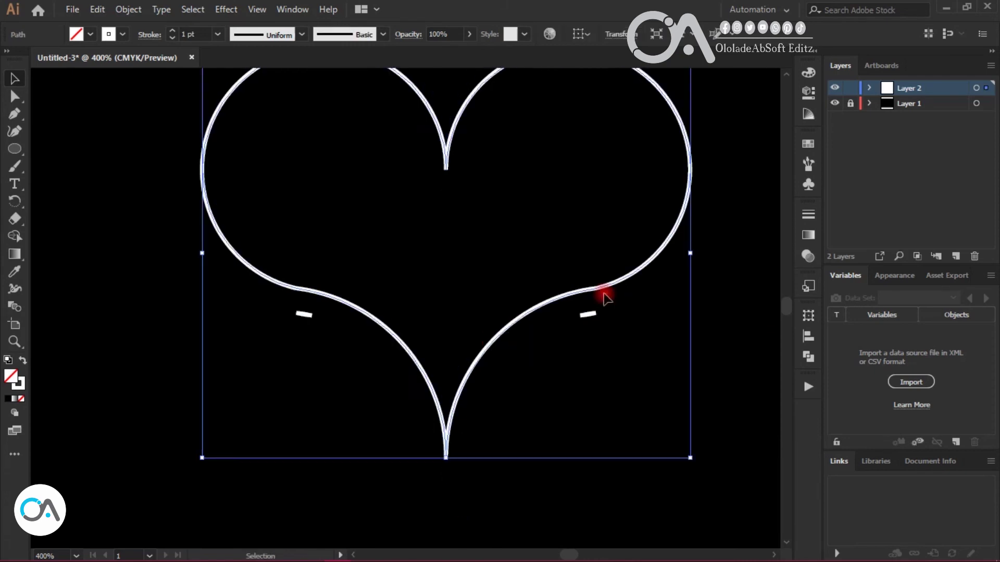
{"action": "left_click", "coordinate": [593, 317]}
{"action": "key", "text": "Delete"}
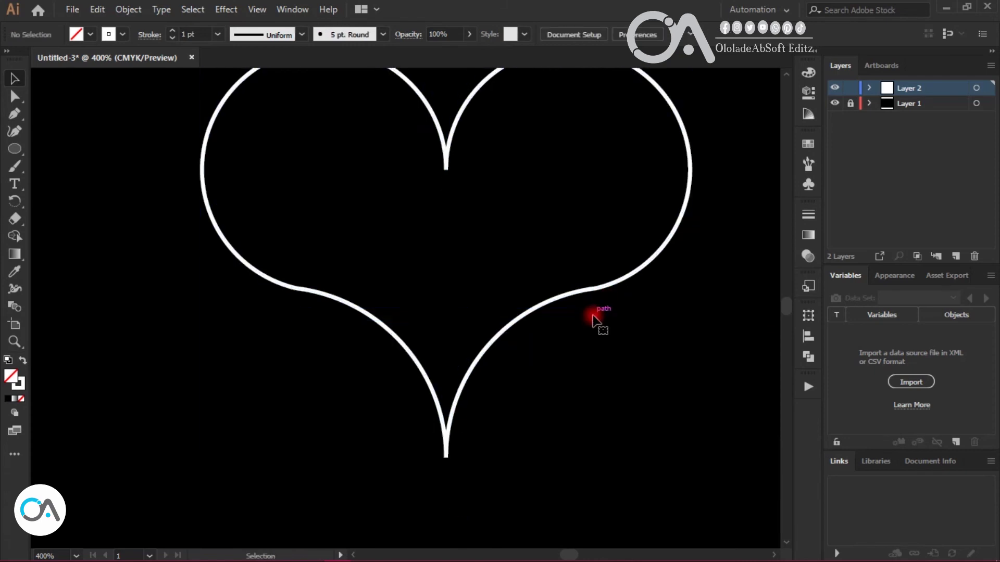
{"action": "left_click", "coordinate": [541, 305]}
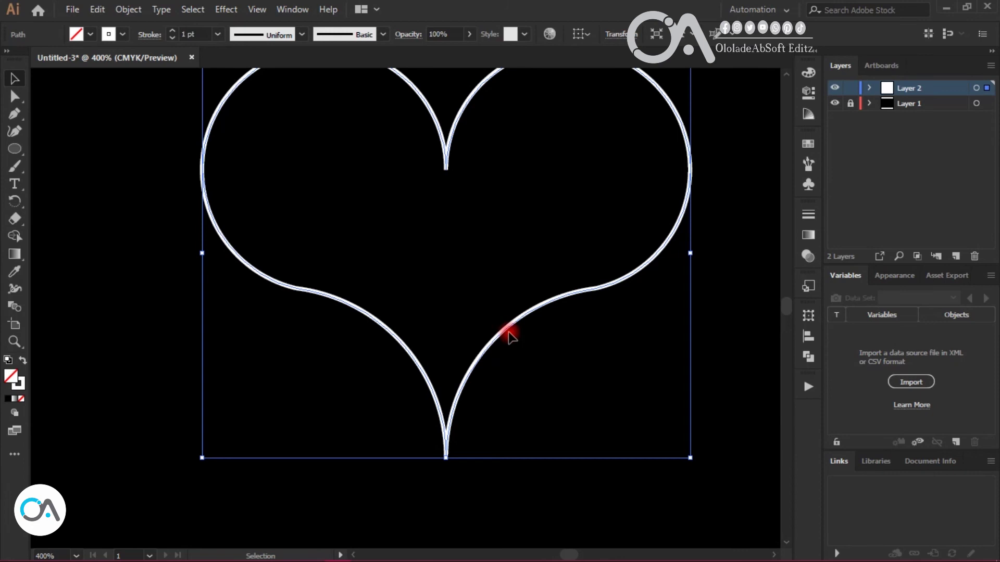
{"action": "left_click", "coordinate": [502, 357]}
{"action": "left_click_drag", "start_coordinate": [485, 351], "coordinate": [484, 401]}
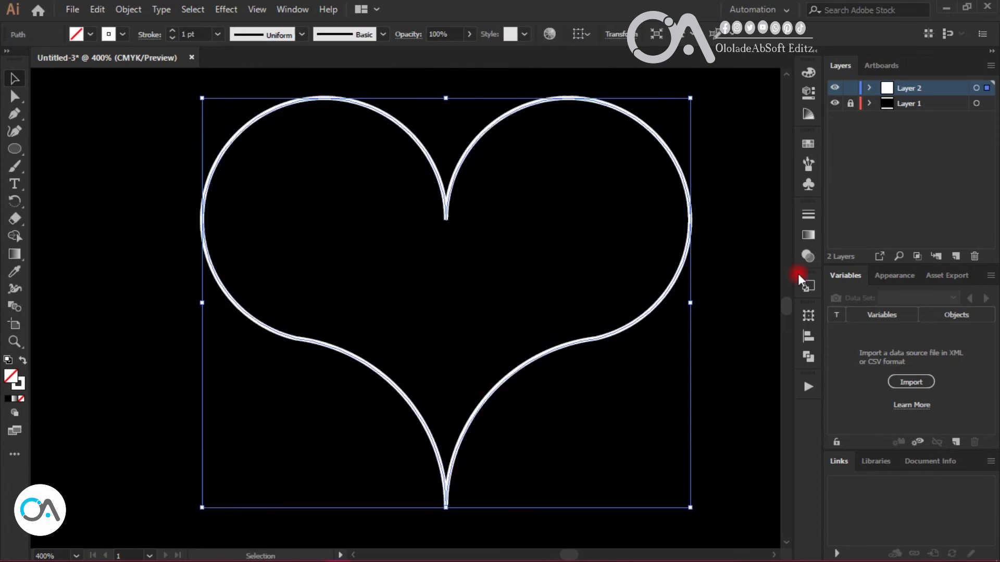
Step: Zoom out to the whole artboard and move the heart to its left side
{"action": "key", "text": "z"}
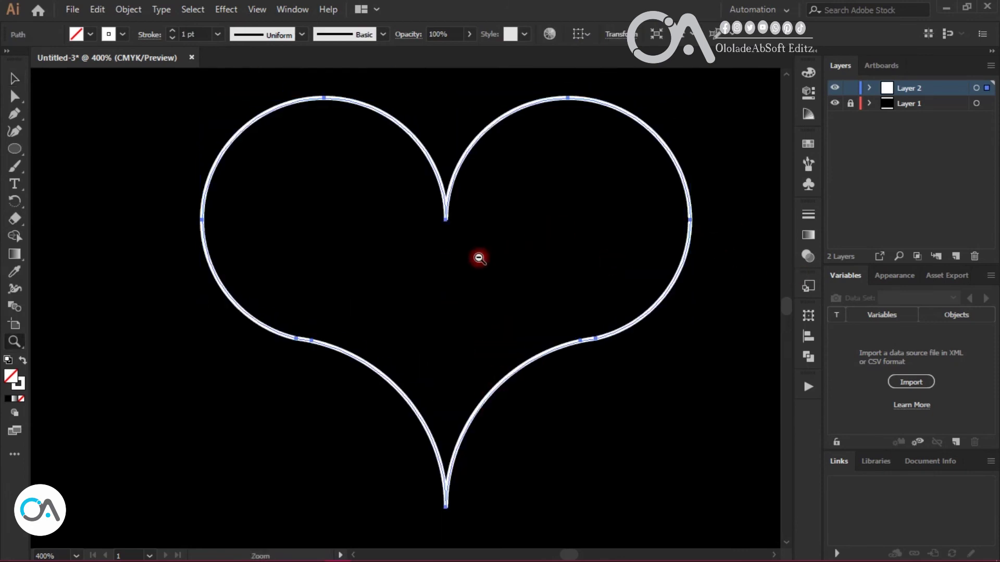
{"action": "left_click", "coordinate": [479, 257], "text": "alt"}
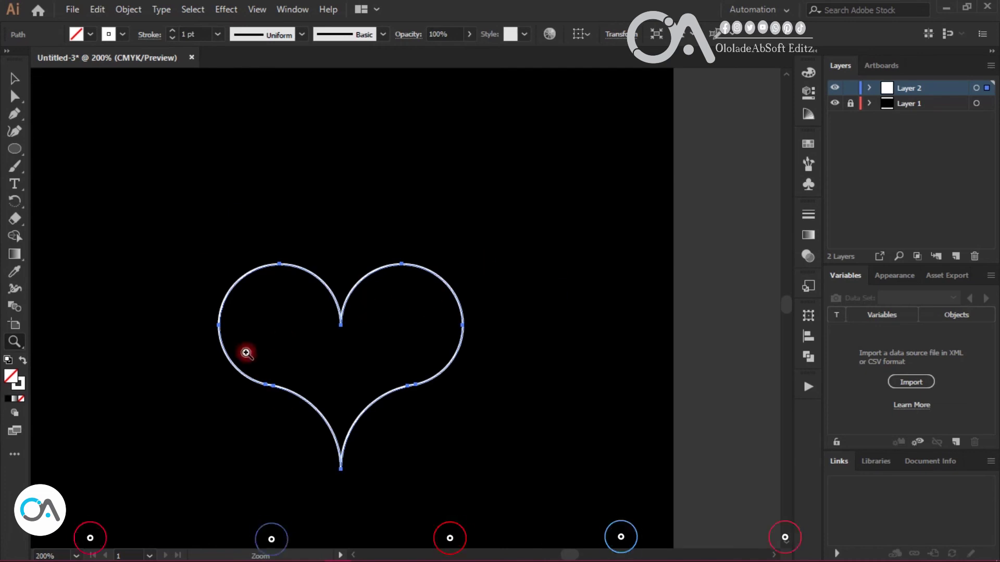
{"action": "scroll", "coordinate": [259, 357], "scroll_direction": "down", "scroll_amount": 4}
{"action": "scroll", "coordinate": [259, 357], "scroll_direction": "left", "scroll_amount": 4}
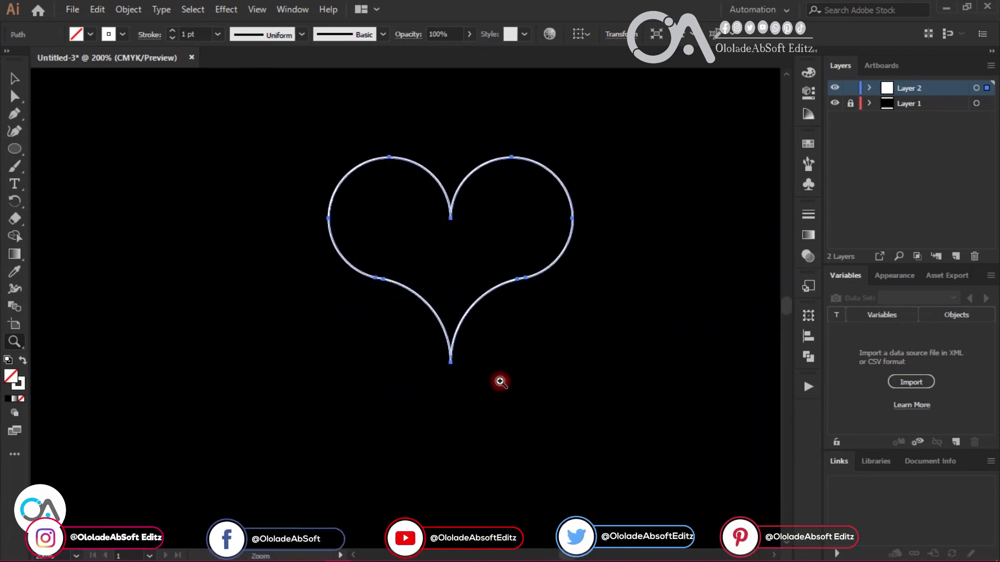
{"action": "left_click", "coordinate": [440, 272], "text": "alt"}
{"action": "left_click", "coordinate": [284, 295], "text": "alt"}
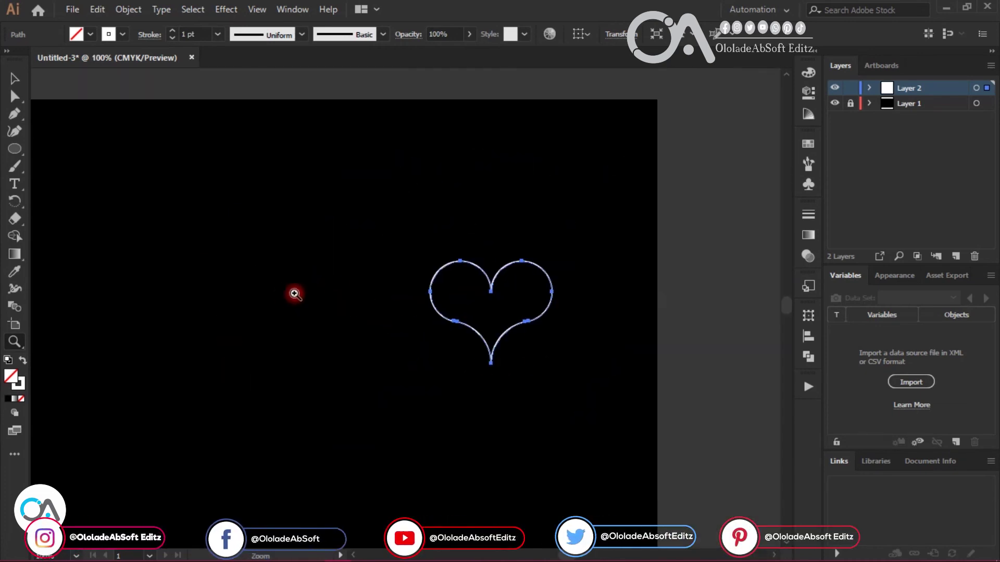
{"action": "left_click", "coordinate": [370, 308], "text": "alt"}
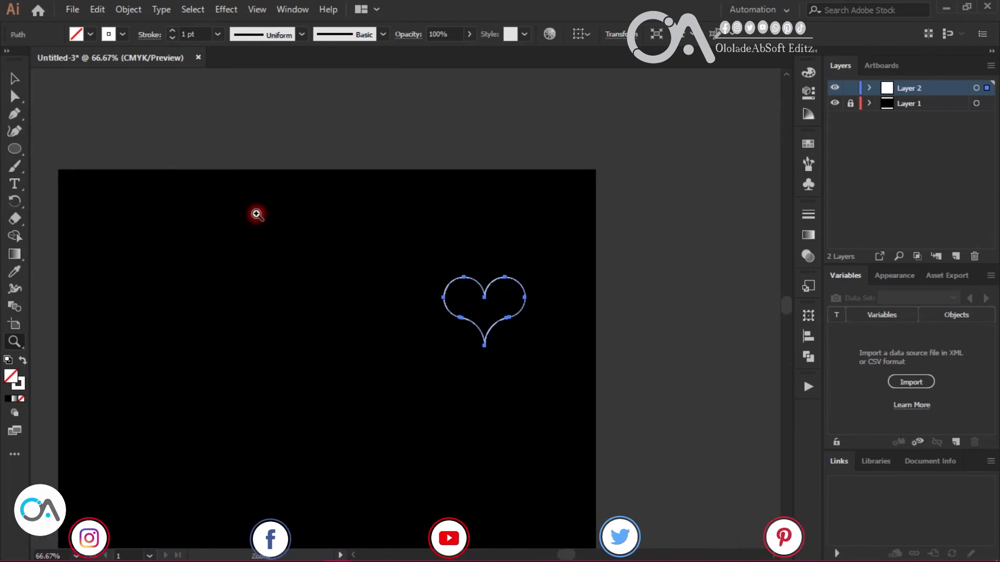
{"action": "left_click", "coordinate": [12, 79]}
{"action": "left_click_drag", "start_coordinate": [476, 329], "coordinate": [271, 386]}
Step: Zoom in on the heart and select the whole heart path
{"action": "scroll", "coordinate": [785, 547], "scroll_direction": "down", "scroll_amount": 3}
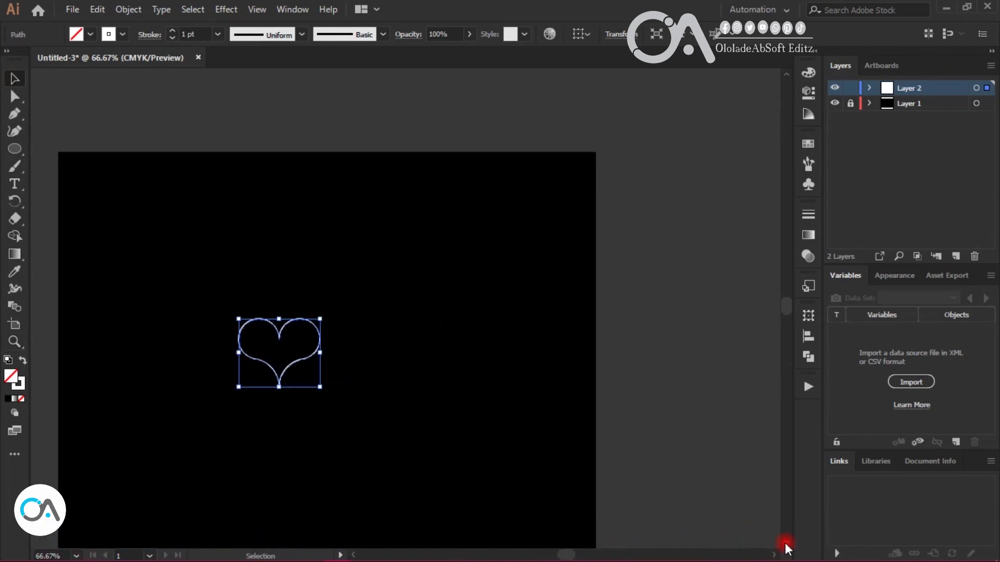
{"action": "key", "text": "z"}
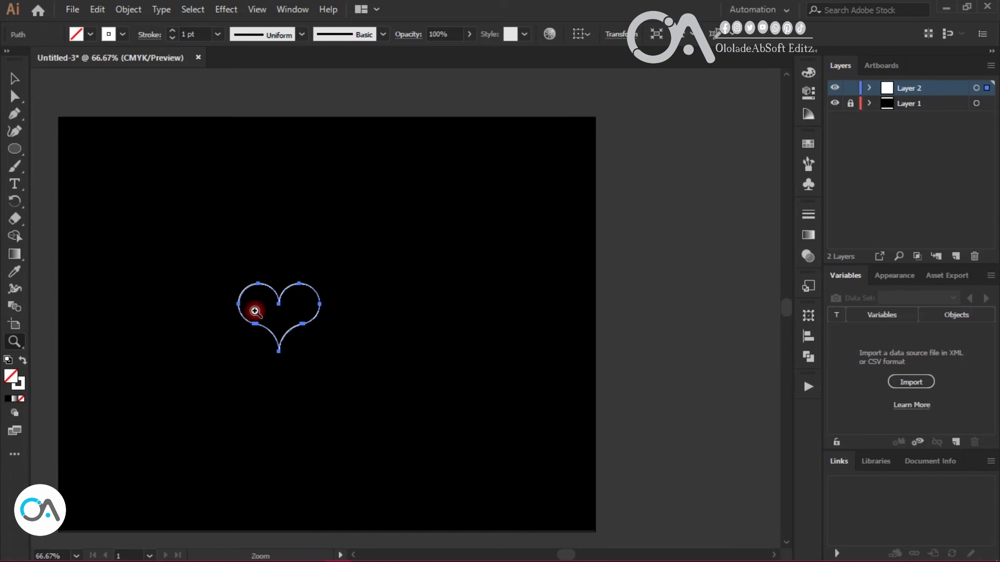
{"action": "left_click", "coordinate": [255, 311]}
{"action": "left_click_drag", "start_coordinate": [560, 552], "coordinate": [564, 555]}
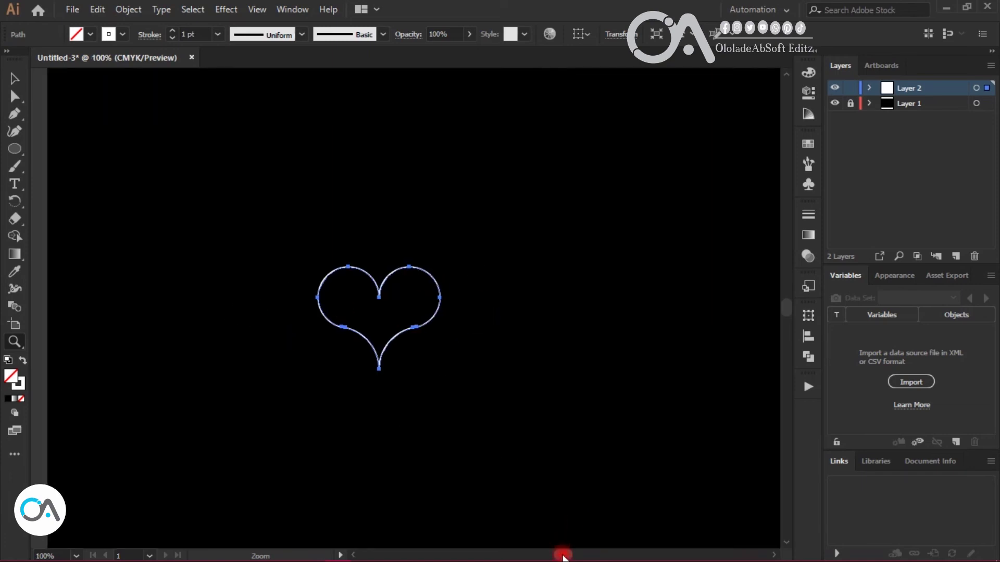
{"action": "left_click", "coordinate": [12, 73]}
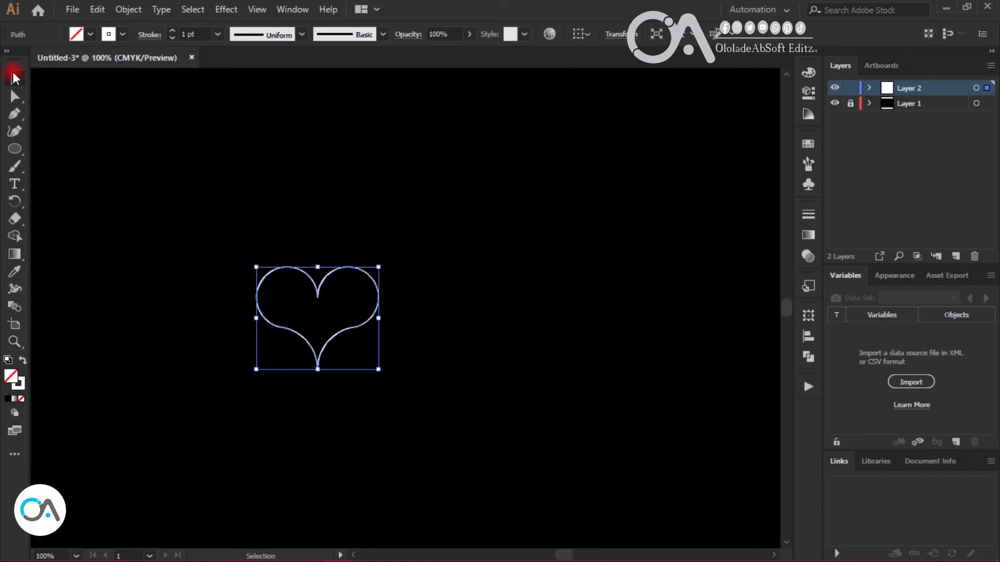
Step: Centre the heart and scale it up to roughly 468 × 394 px
{"action": "left_click_drag", "start_coordinate": [379, 370], "coordinate": [558, 510]}
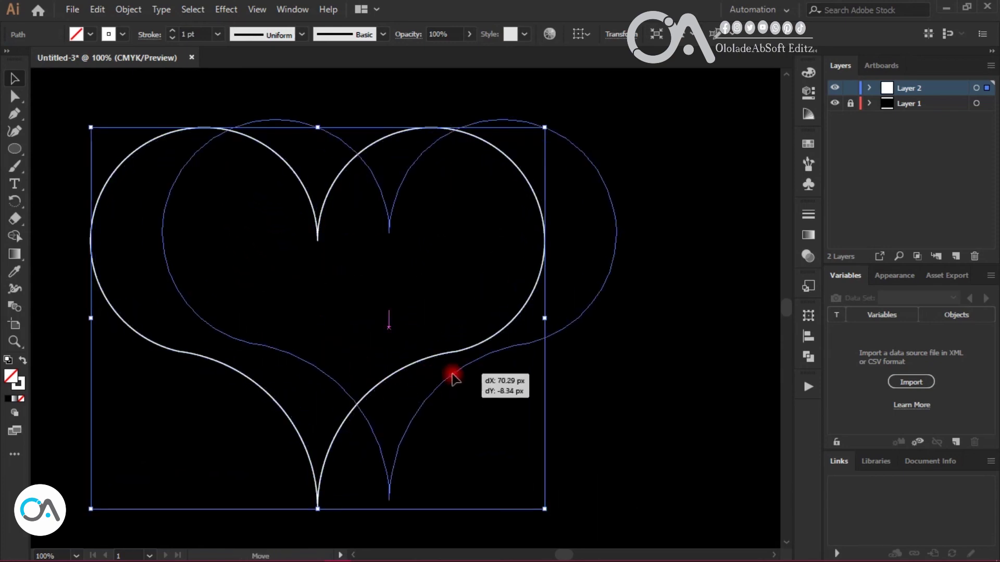
{"action": "left_click_drag", "start_coordinate": [411, 382], "coordinate": [471, 374]}
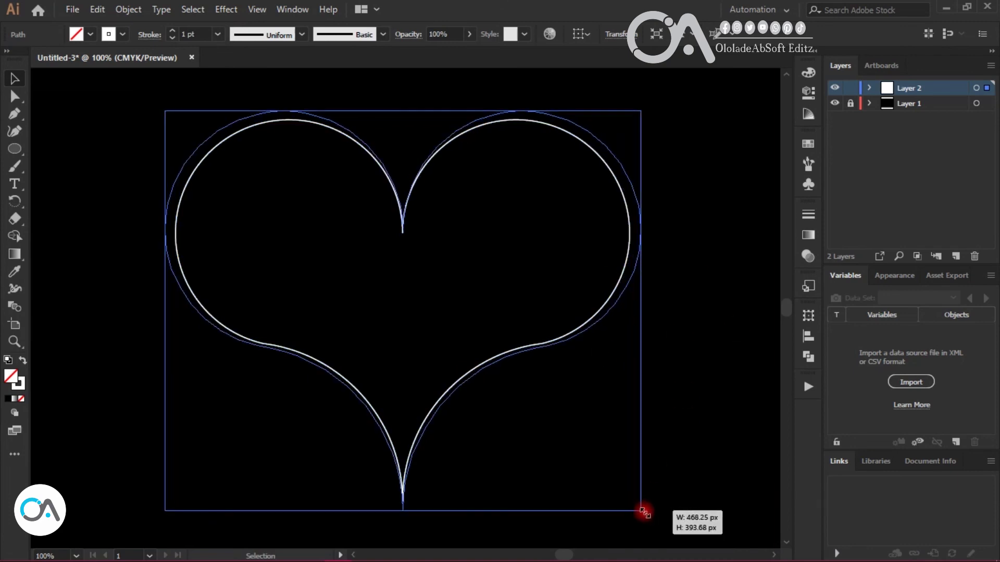
{"action": "left_click_drag", "start_coordinate": [631, 502], "coordinate": [640, 511]}
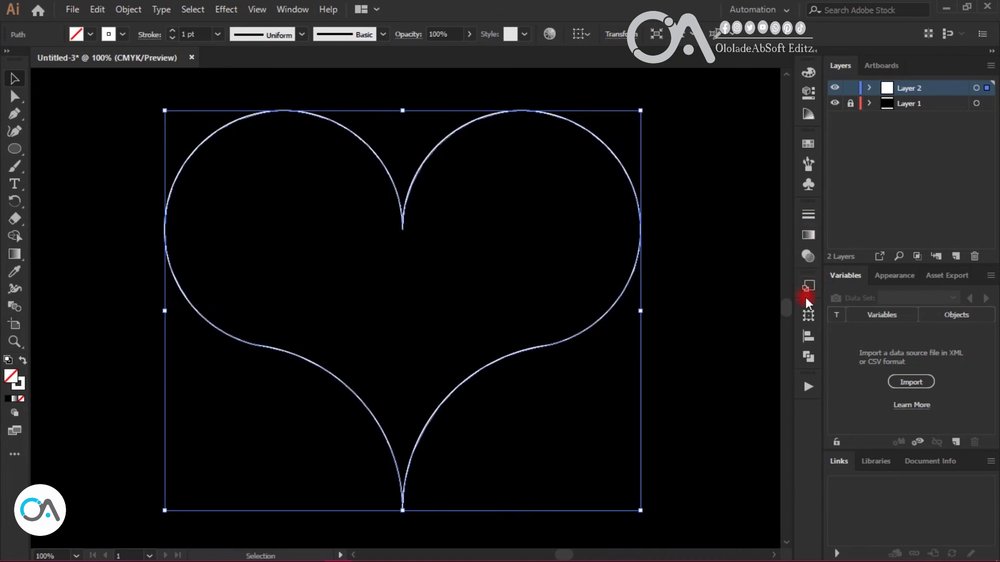
{"action": "left_click", "coordinate": [807, 213]}
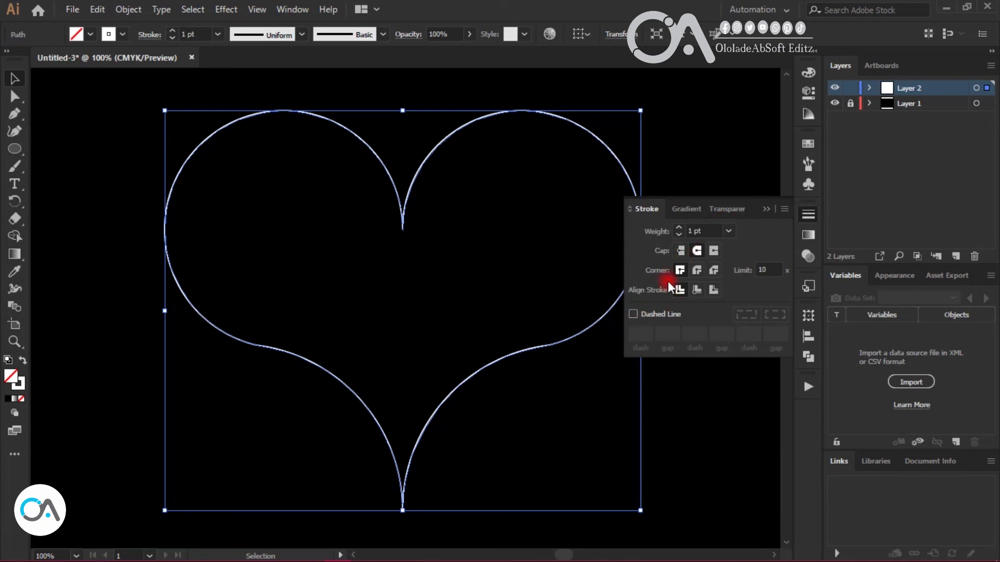
Step: Give the heart a 16 pt round-cap dashed stroke: 0 pt dash, 21 pt gap, aligned to corners
{"action": "left_click", "coordinate": [633, 314]}
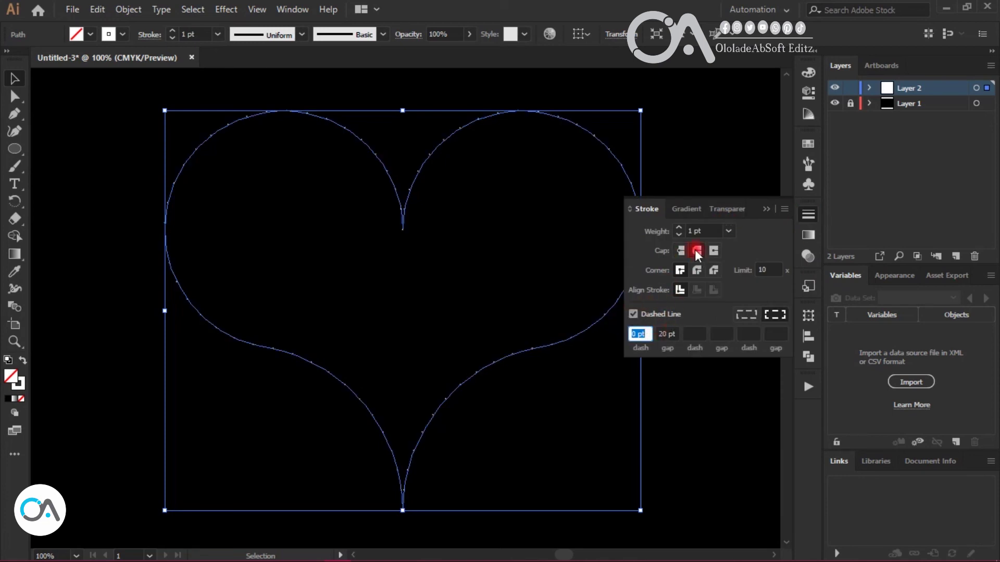
{"action": "left_click_drag", "start_coordinate": [703, 229], "coordinate": [692, 230]}
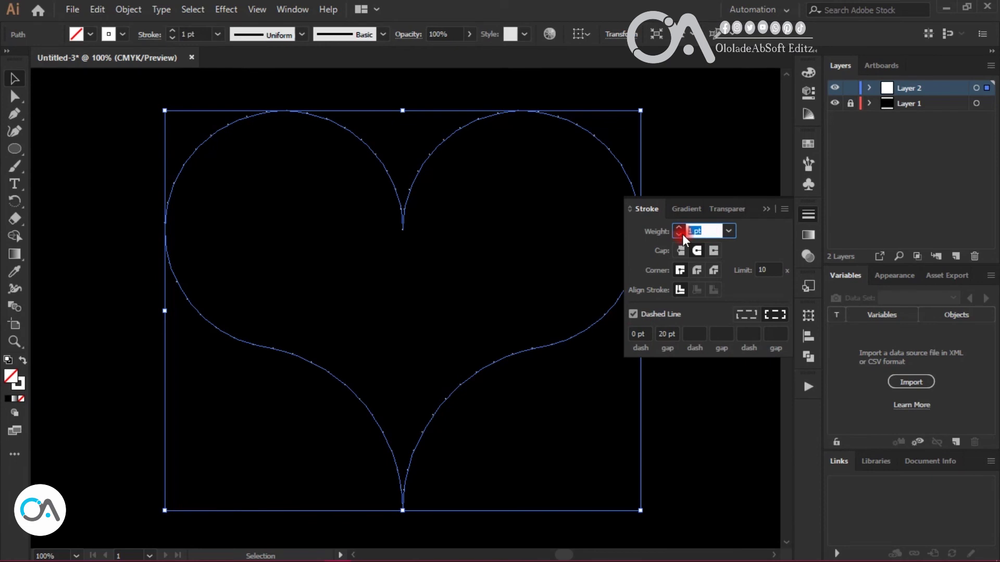
{"action": "left_click", "coordinate": [698, 251]}
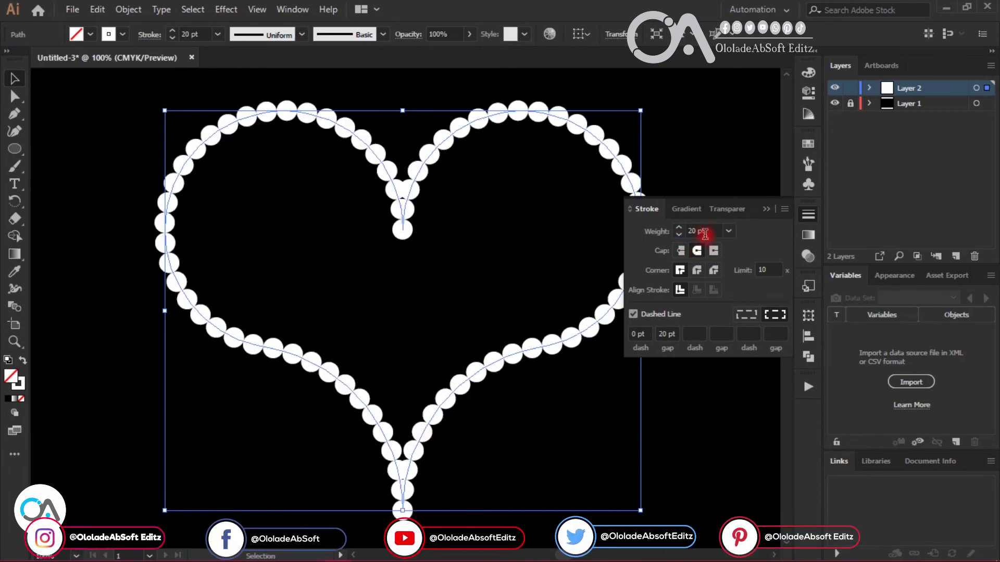
{"action": "left_click_drag", "start_coordinate": [711, 231], "coordinate": [685, 232]}
{"action": "type", "text": "18"}
{"action": "key", "text": "Return"}
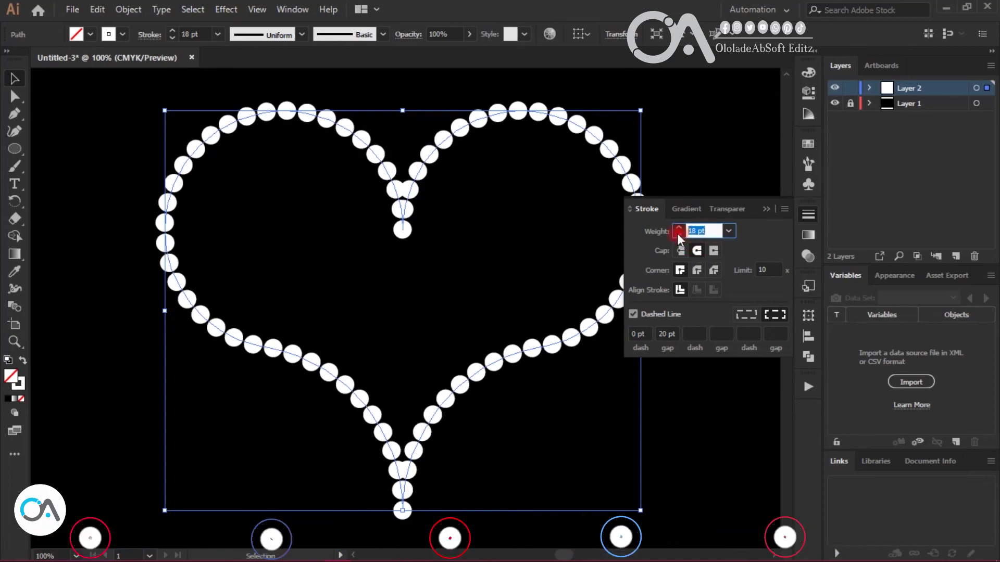
{"action": "type", "text": "1"}
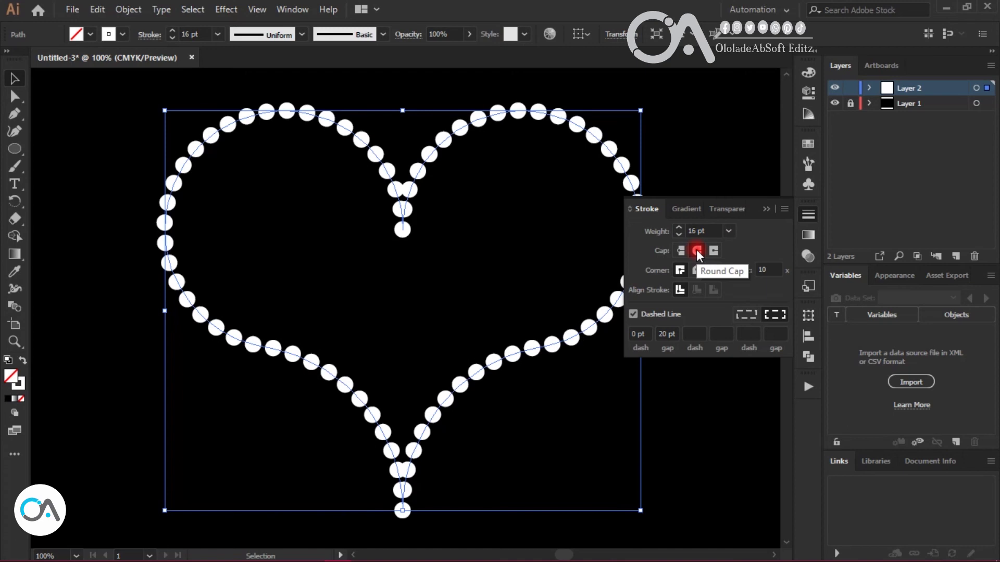
{"action": "left_click", "coordinate": [747, 320]}
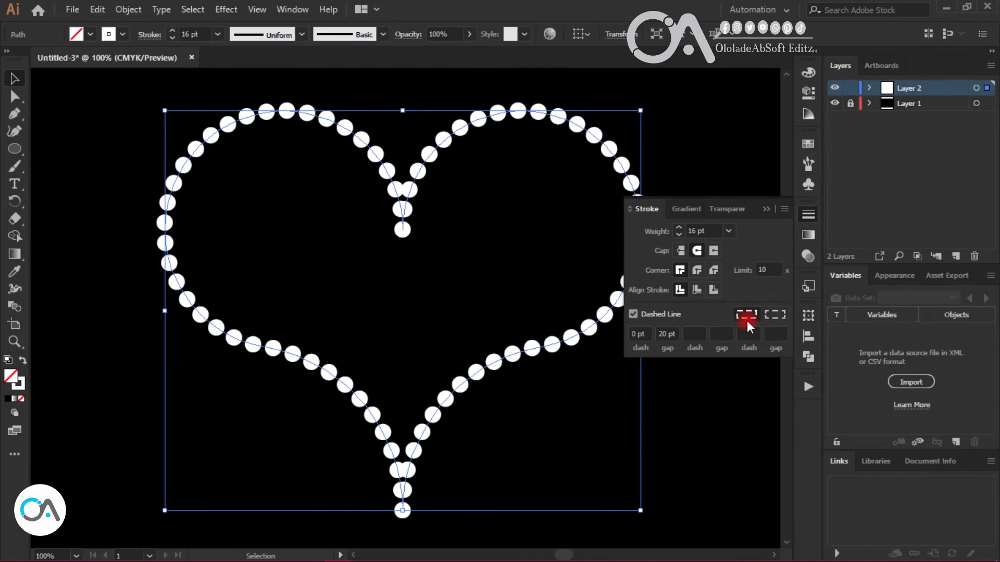
{"action": "left_click", "coordinate": [775, 316]}
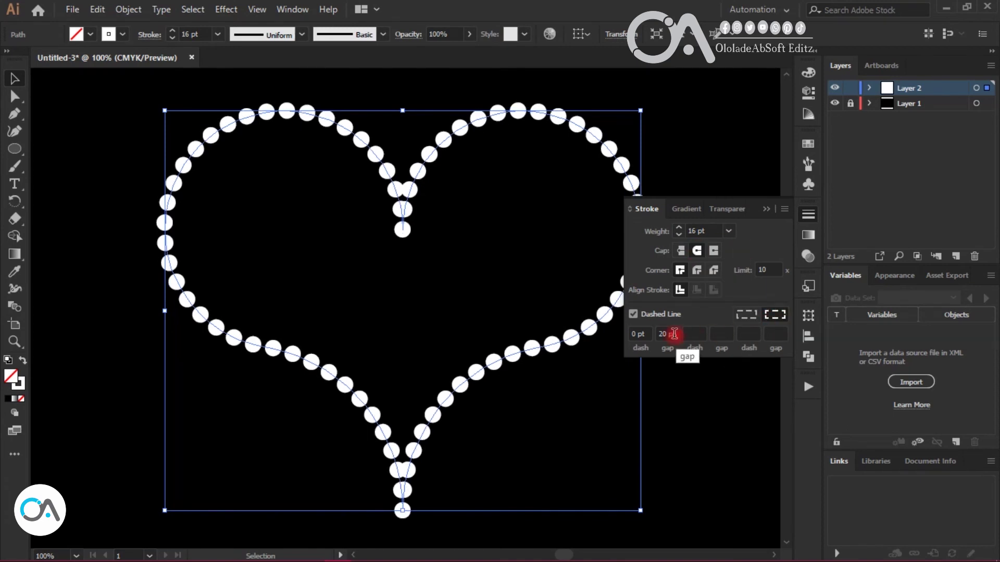
{"action": "key", "text": "Return"}
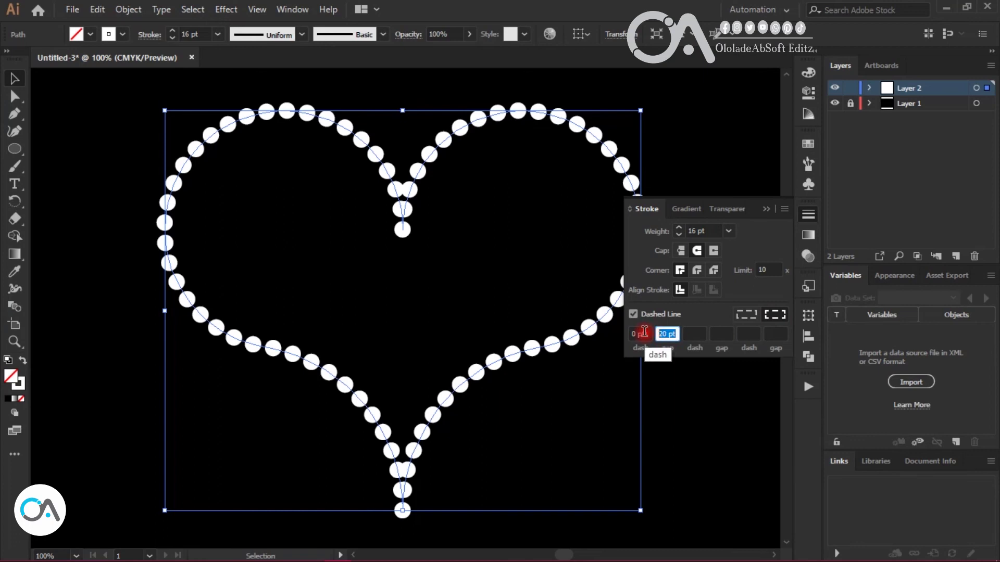
{"action": "type", "text": "21"}
{"action": "left_click", "coordinate": [648, 329]}
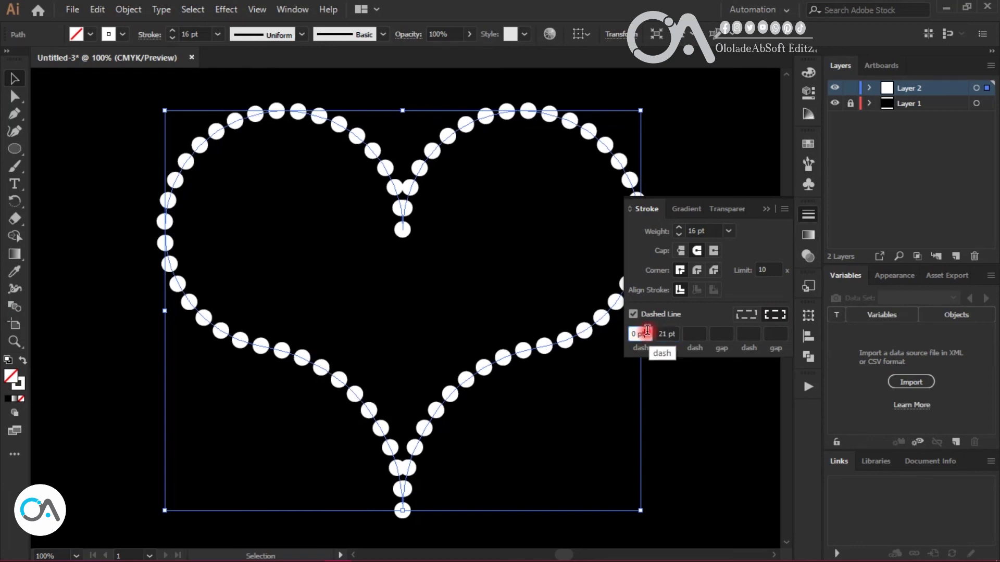
{"action": "left_click", "coordinate": [765, 208]}
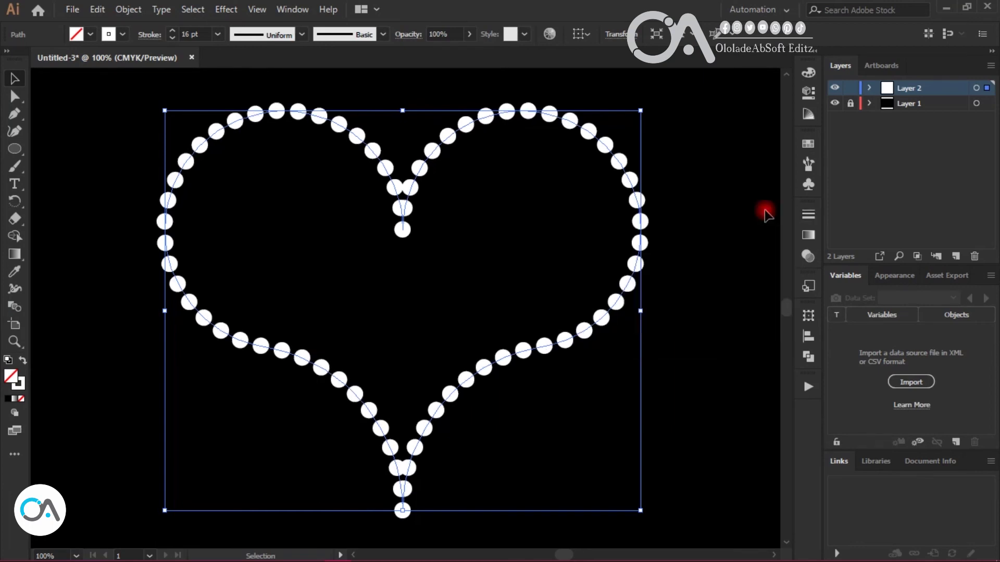
Step: Expand the dotted heart's appearance, then expand it into solid fill and stroke shapes
{"action": "left_click", "coordinate": [125, 10]}
{"action": "left_click", "coordinate": [223, 178]}
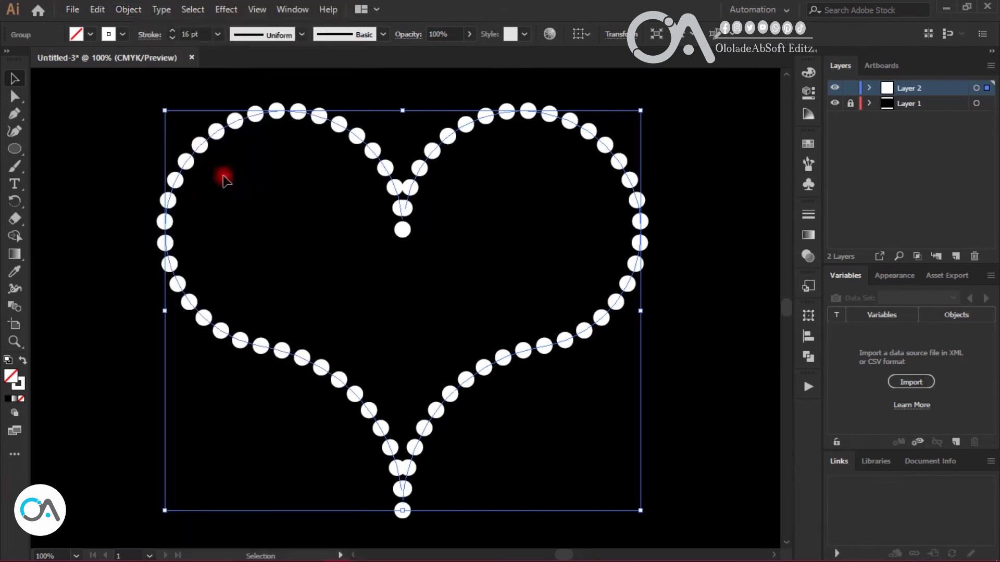
{"action": "left_click", "coordinate": [132, 8]}
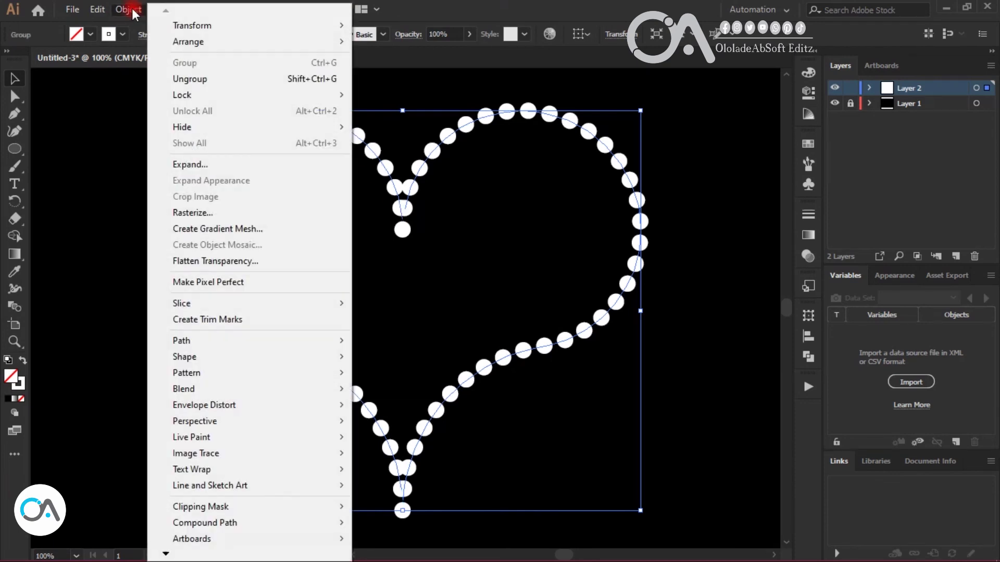
{"action": "left_click", "coordinate": [222, 164]}
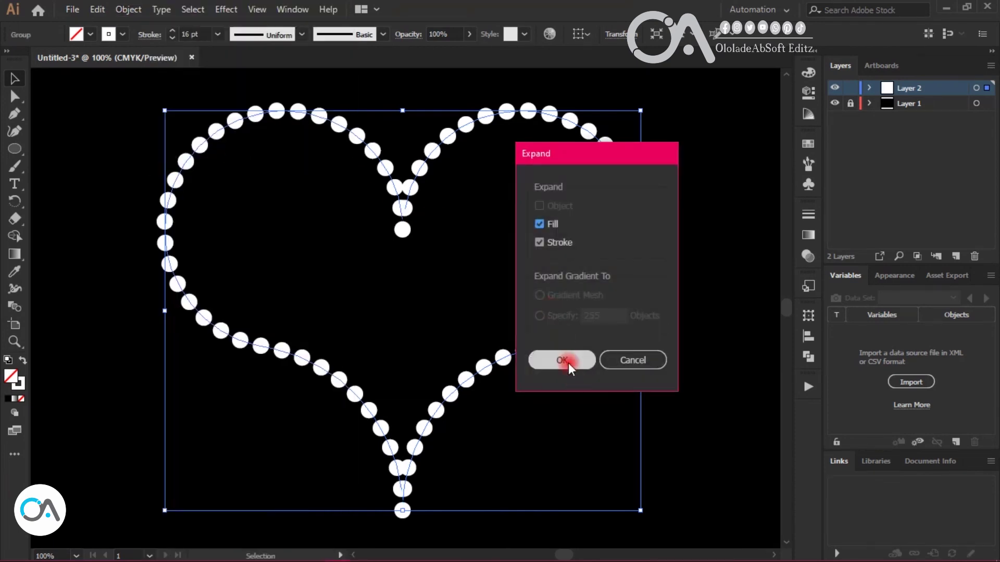
{"action": "left_click", "coordinate": [563, 360]}
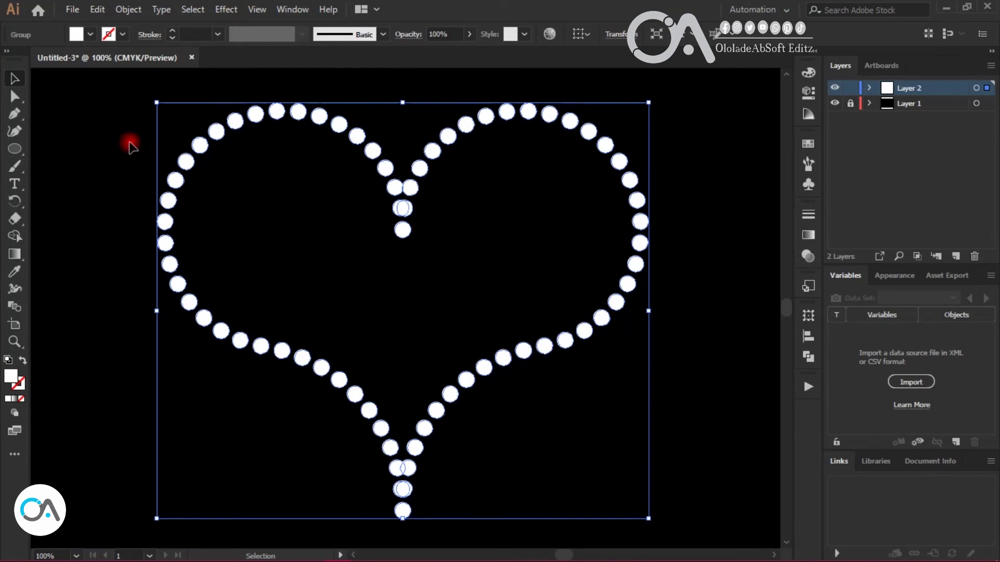
Step: Fill all the heart's dots with the yellow swatch
{"action": "left_click", "coordinate": [89, 35]}
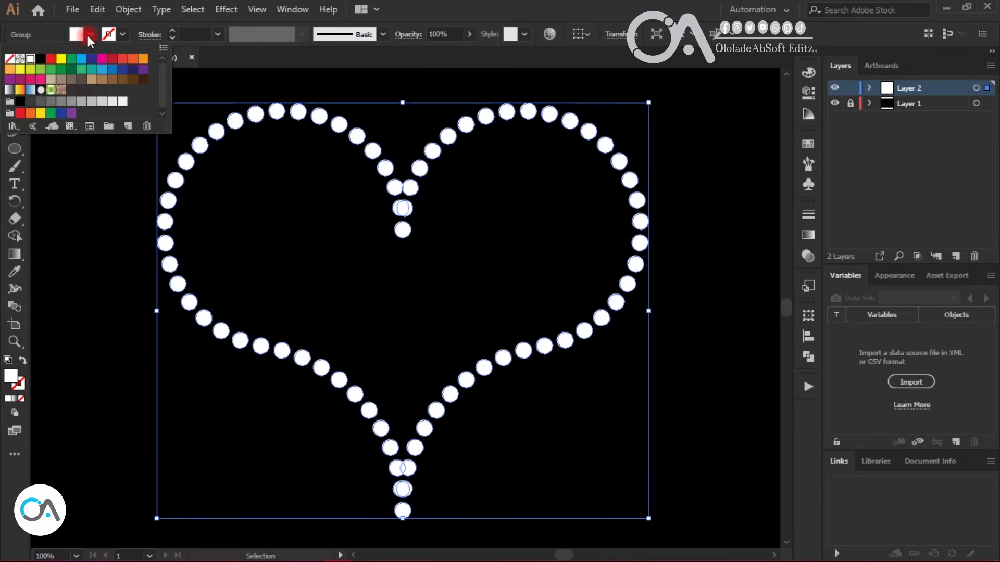
{"action": "left_click", "coordinate": [59, 63]}
{"action": "left_click", "coordinate": [126, 255]}
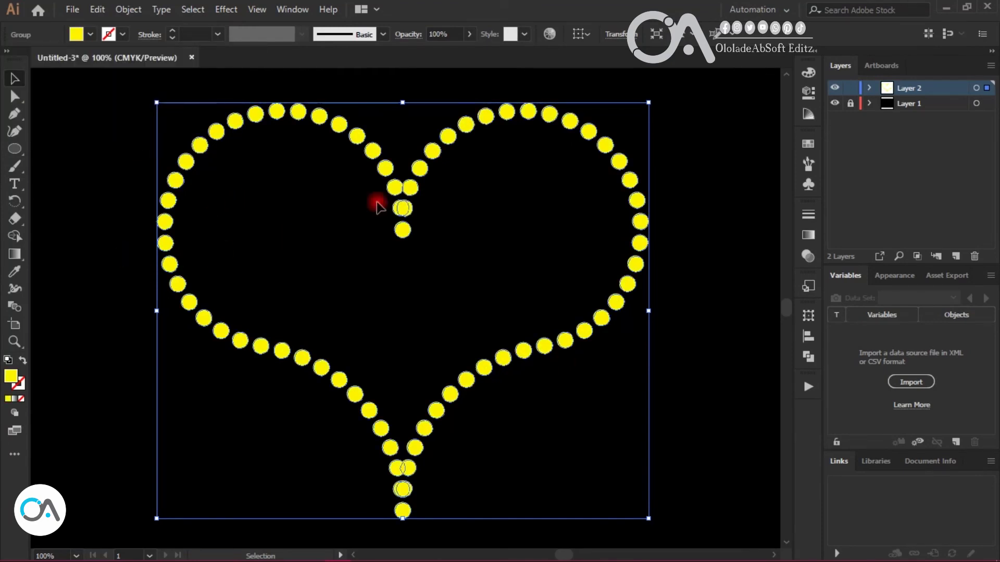
Step: Scale a copy of the heart uniformly to 20%, after previewing 40%, centred inside the original
{"action": "right_click", "coordinate": [421, 196]}
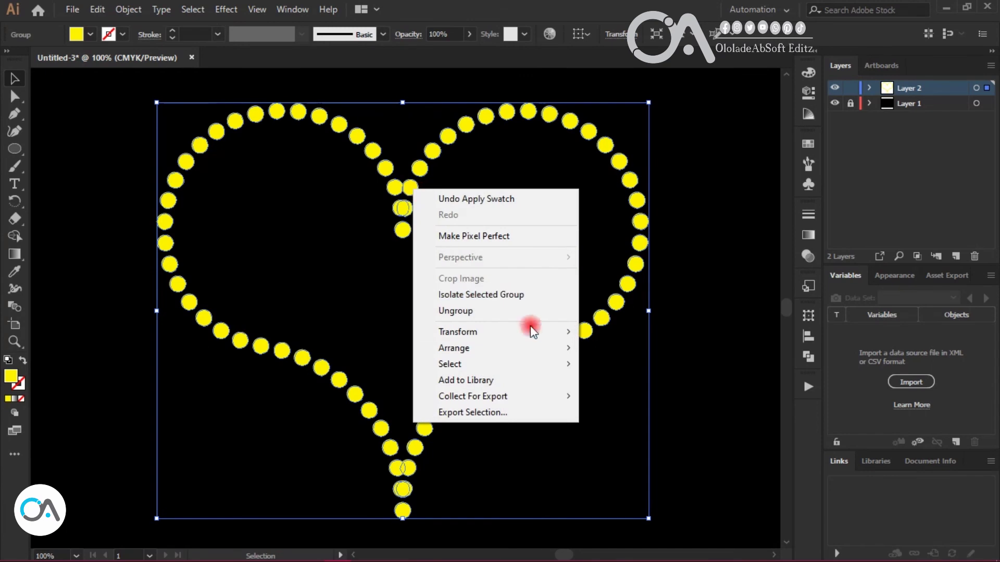
{"action": "mouse_move", "coordinate": [458, 332]}
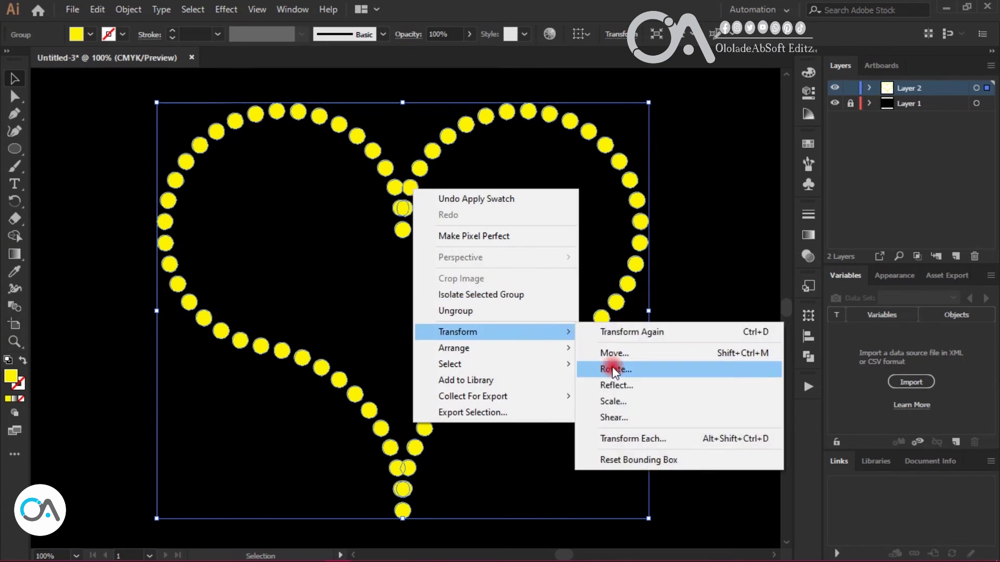
{"action": "left_click", "coordinate": [613, 402]}
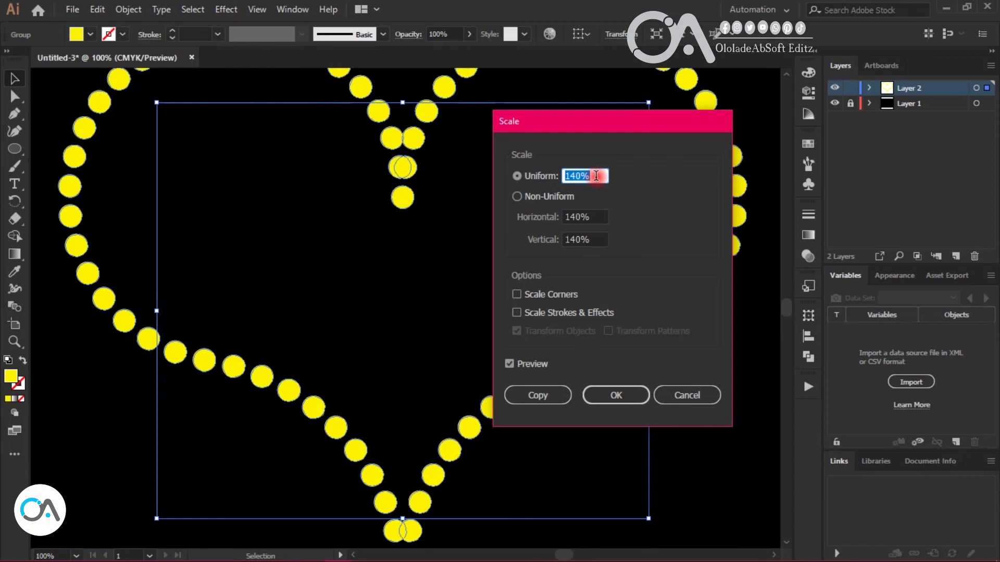
{"action": "type", "text": "40"}
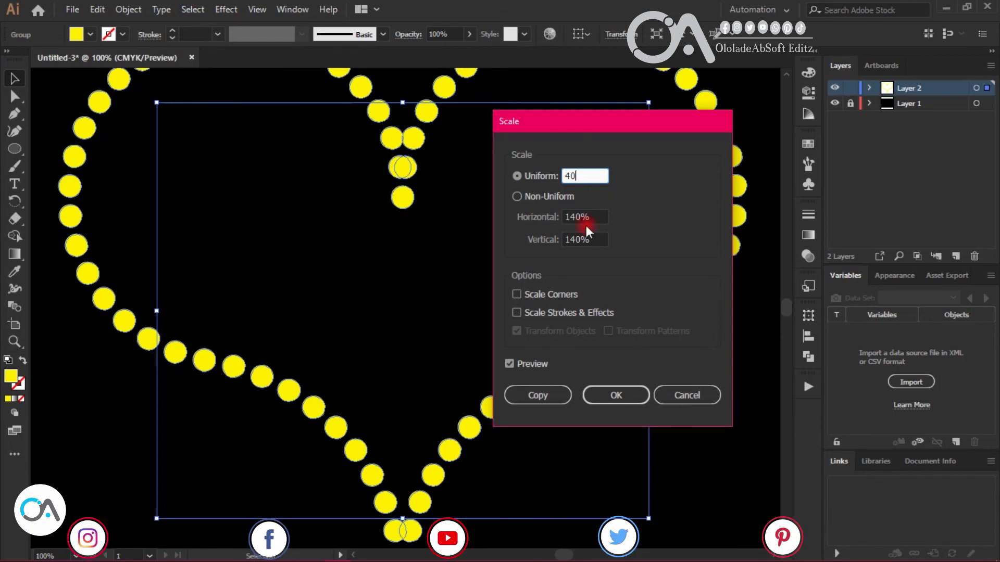
{"action": "left_click", "coordinate": [530, 364]}
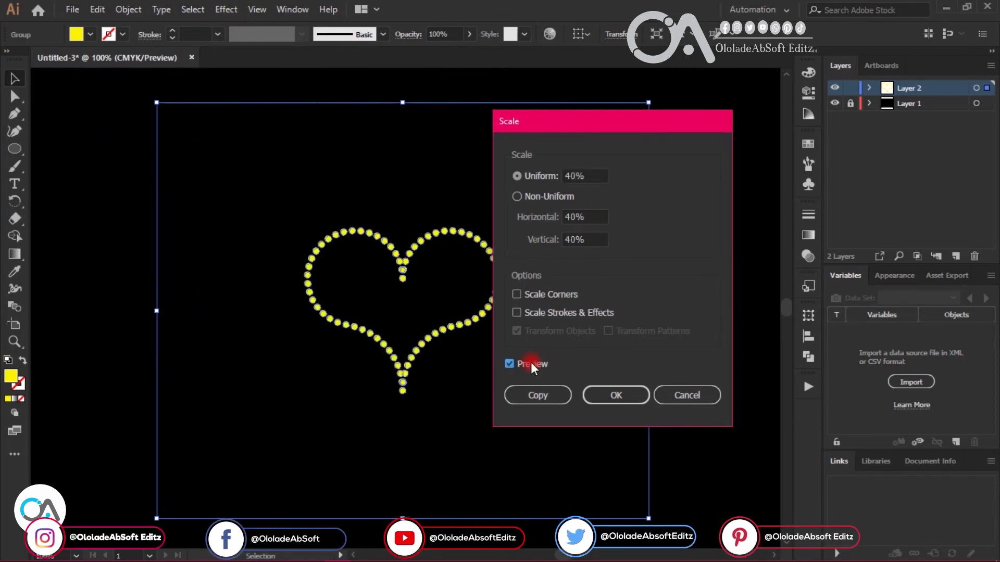
{"action": "left_click_drag", "start_coordinate": [591, 174], "coordinate": [559, 179]}
{"action": "type", "text": "2"}
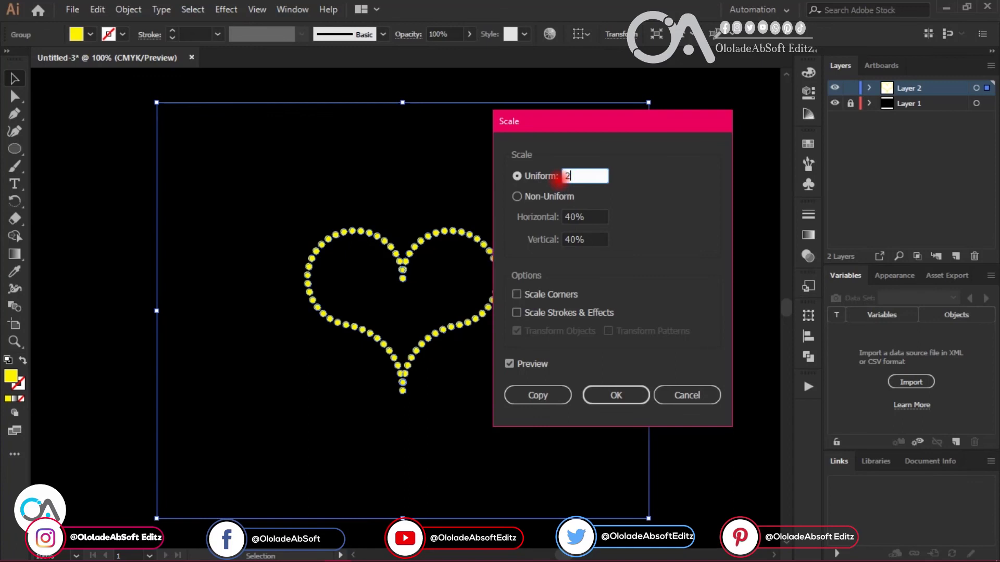
{"action": "type", "text": "0"}
{"action": "double_click", "coordinate": [532, 364]}
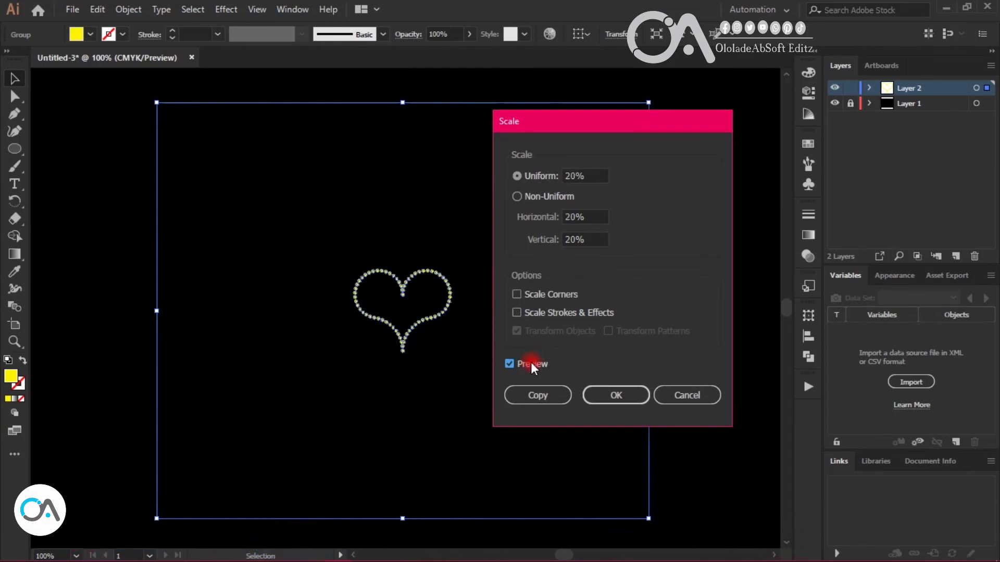
{"action": "left_click", "coordinate": [521, 394]}
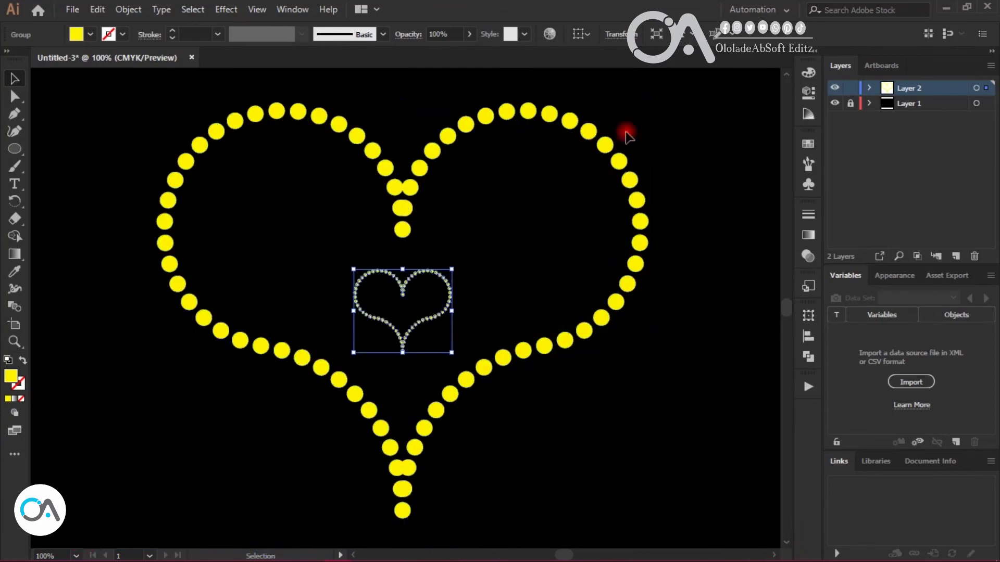
Step: Fill the small inner heart with black
{"action": "left_click", "coordinate": [90, 35]}
{"action": "left_click", "coordinate": [40, 59]}
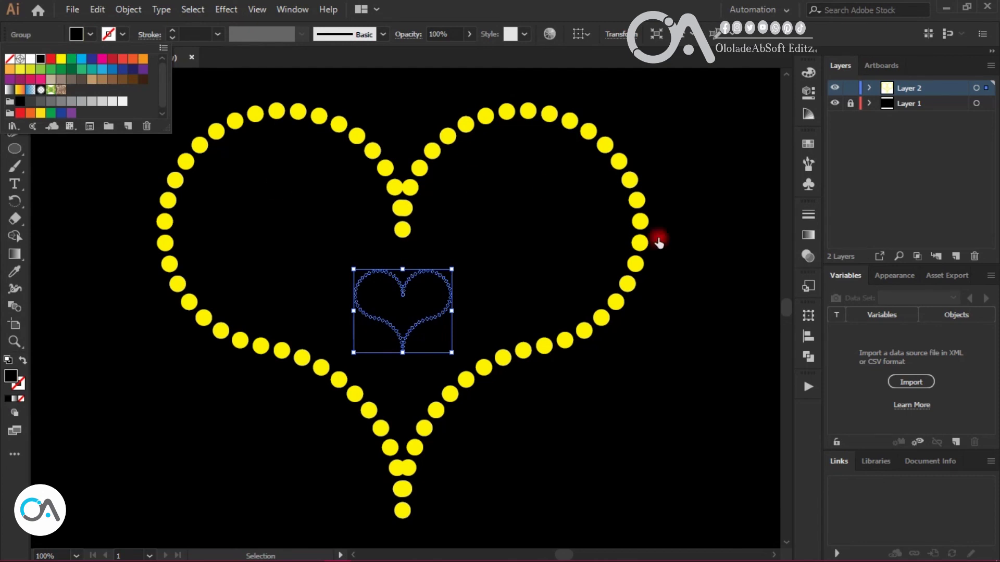
{"action": "left_click", "coordinate": [694, 223]}
Step: Select both hearts and make a blend between the outer and inner heart
{"action": "left_click_drag", "start_coordinate": [674, 110], "coordinate": [347, 335]}
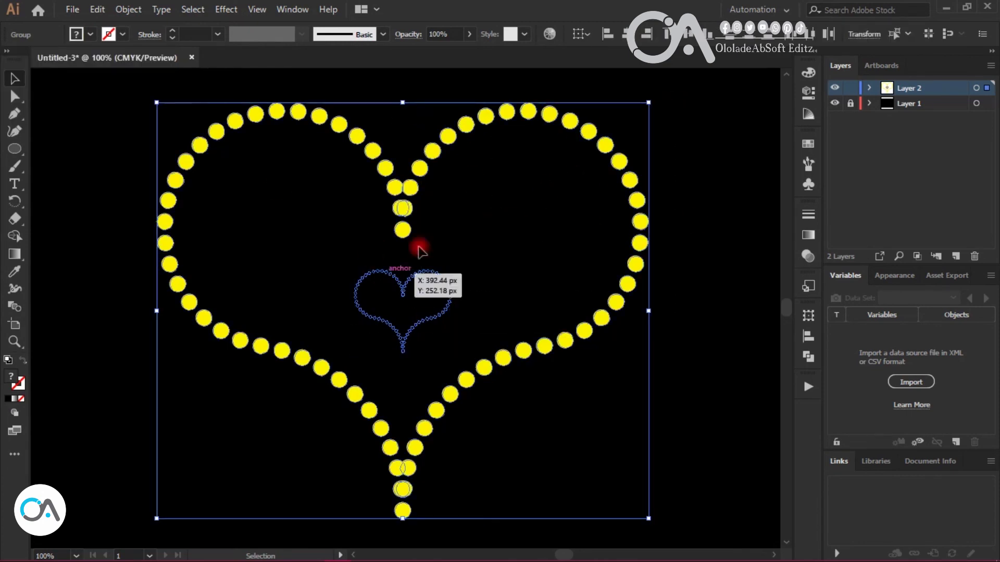
{"action": "left_click", "coordinate": [97, 9]}
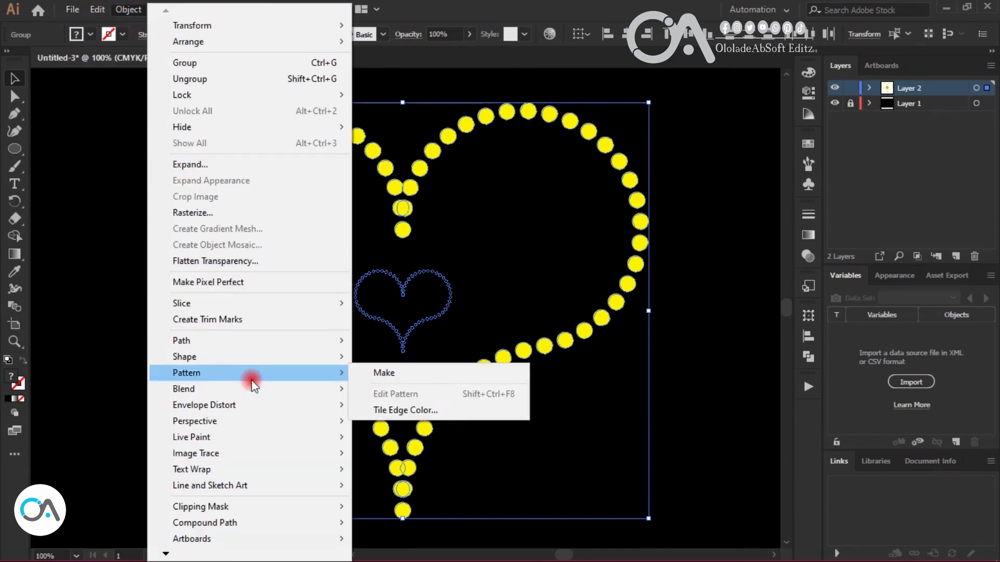
{"action": "left_click", "coordinate": [383, 389]}
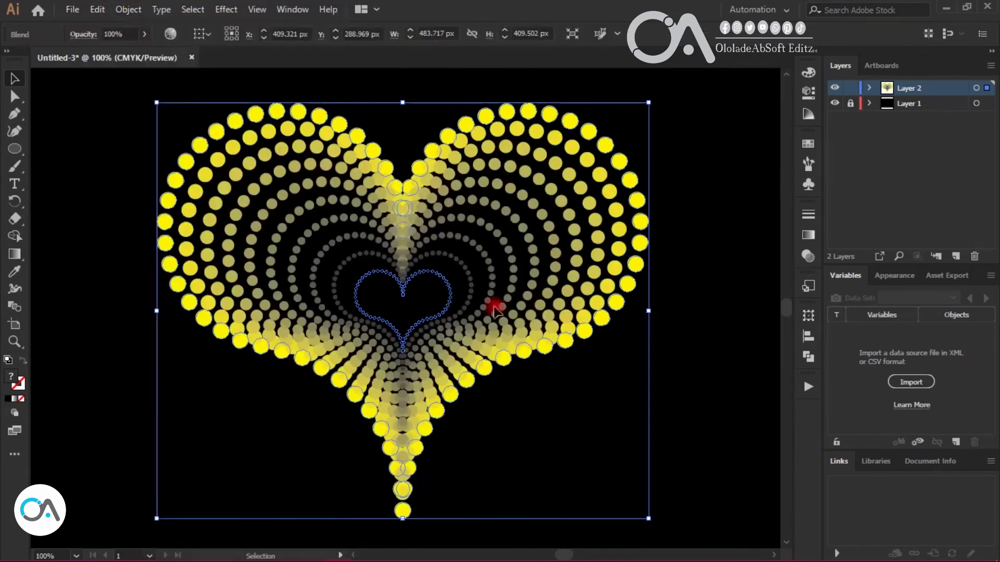
{"action": "left_click", "coordinate": [128, 9]}
{"action": "mouse_move", "coordinate": [248, 389]}
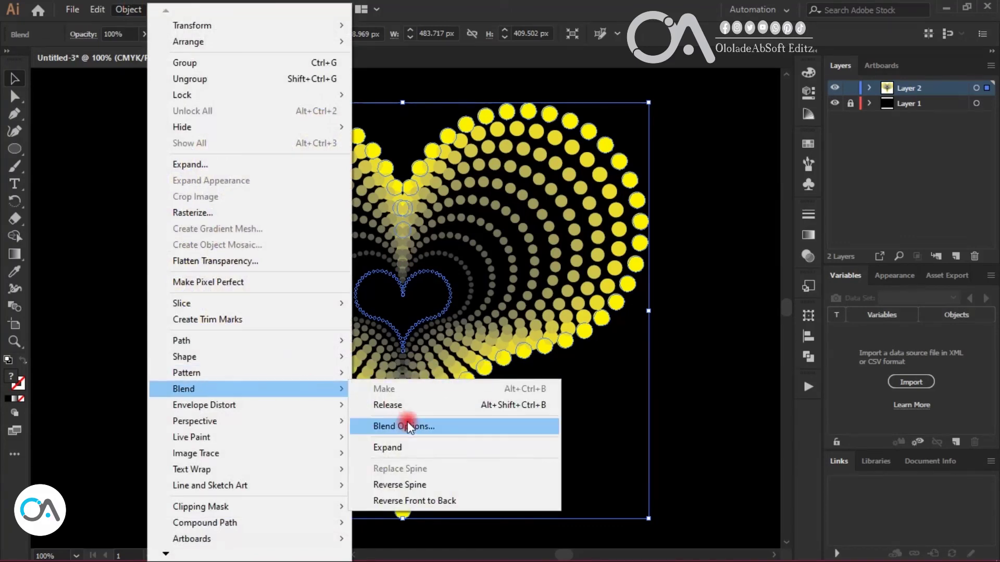
Step: In Blend Options with Preview on, set Spacing to Specified Steps with 80 steps
{"action": "left_click", "coordinate": [407, 421]}
{"action": "left_click", "coordinate": [648, 241]}
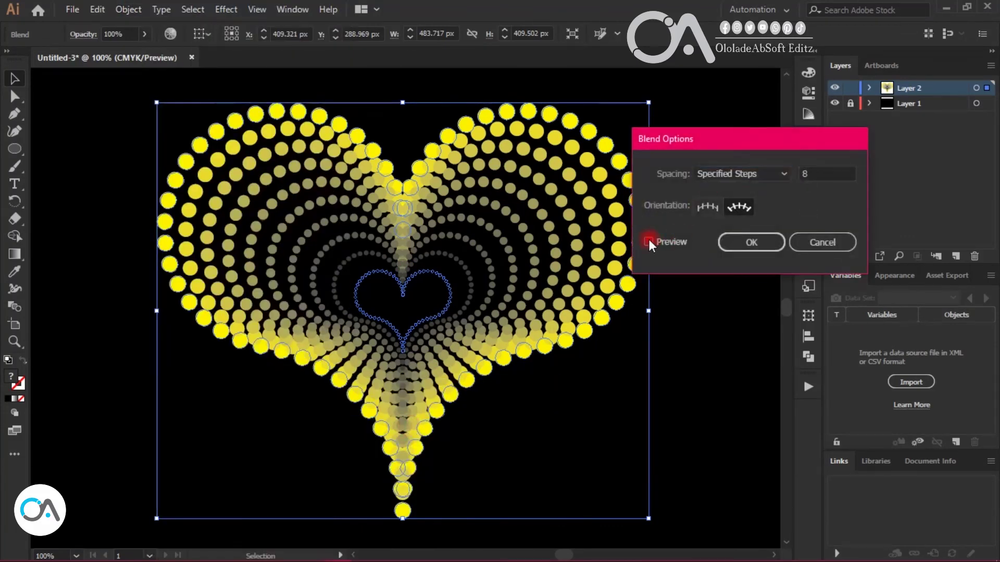
{"action": "left_click", "coordinate": [784, 174]}
{"action": "left_click", "coordinate": [746, 222]}
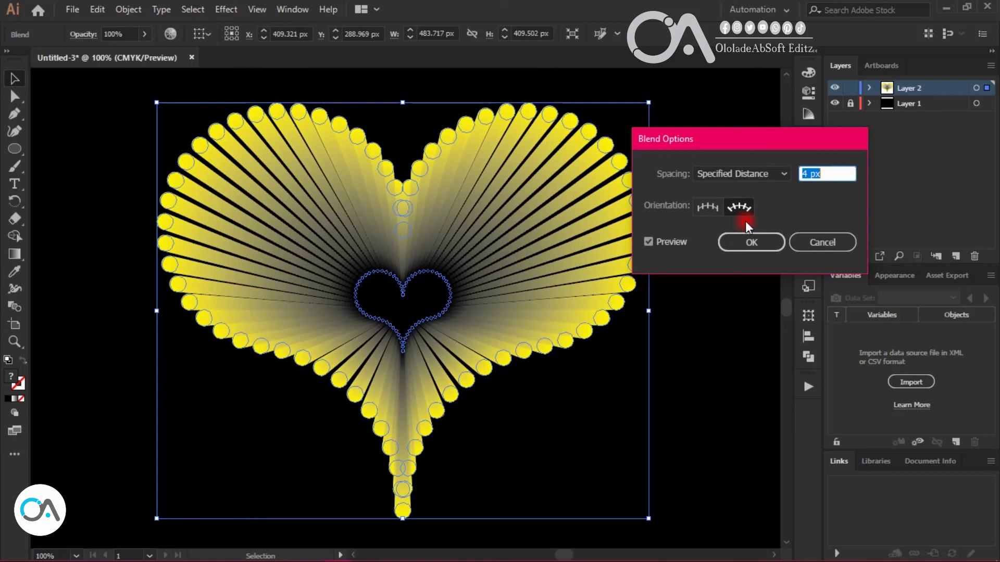
{"action": "left_click", "coordinate": [782, 174]}
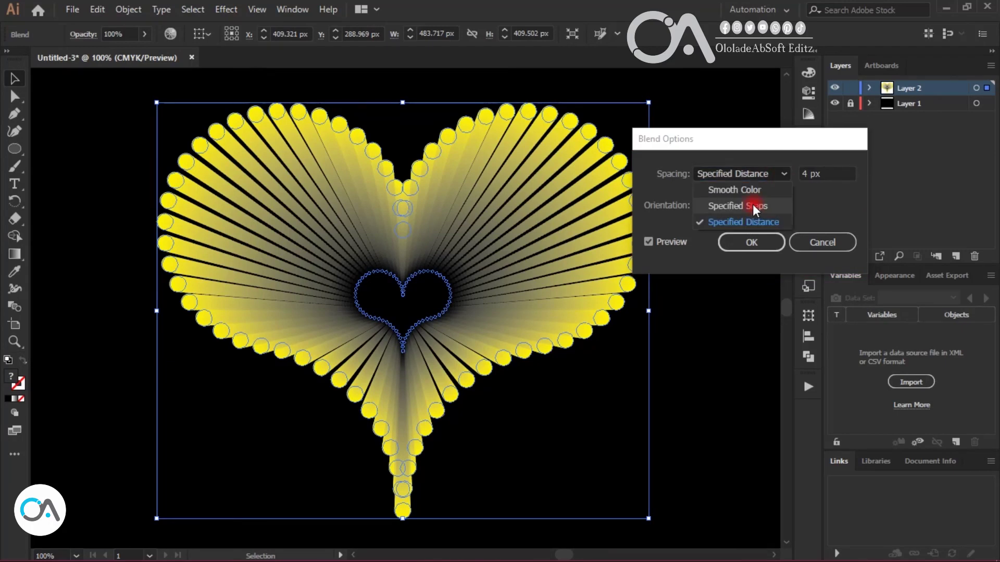
{"action": "left_click", "coordinate": [754, 206]}
{"action": "left_click", "coordinate": [820, 171]}
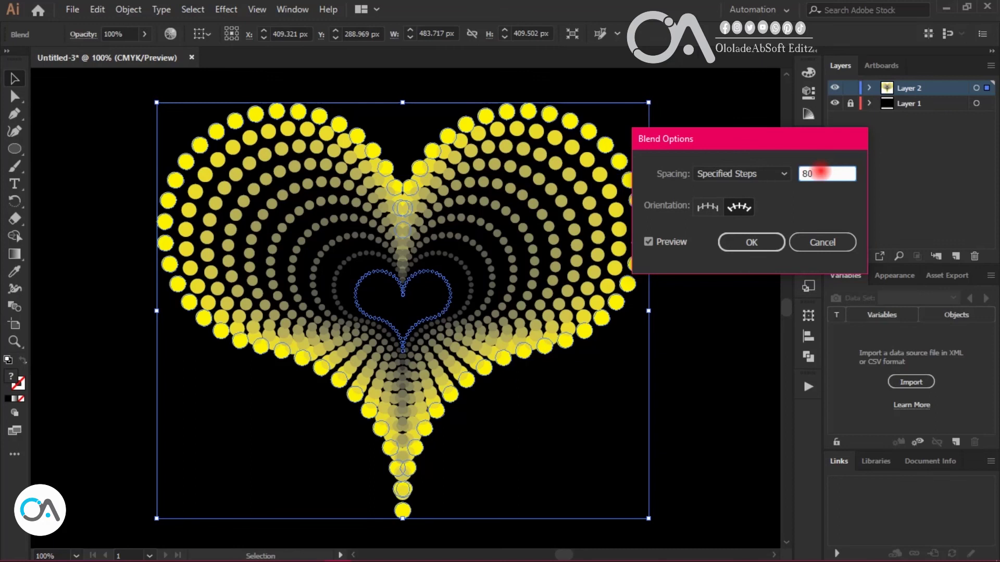
{"action": "left_click", "coordinate": [695, 212]}
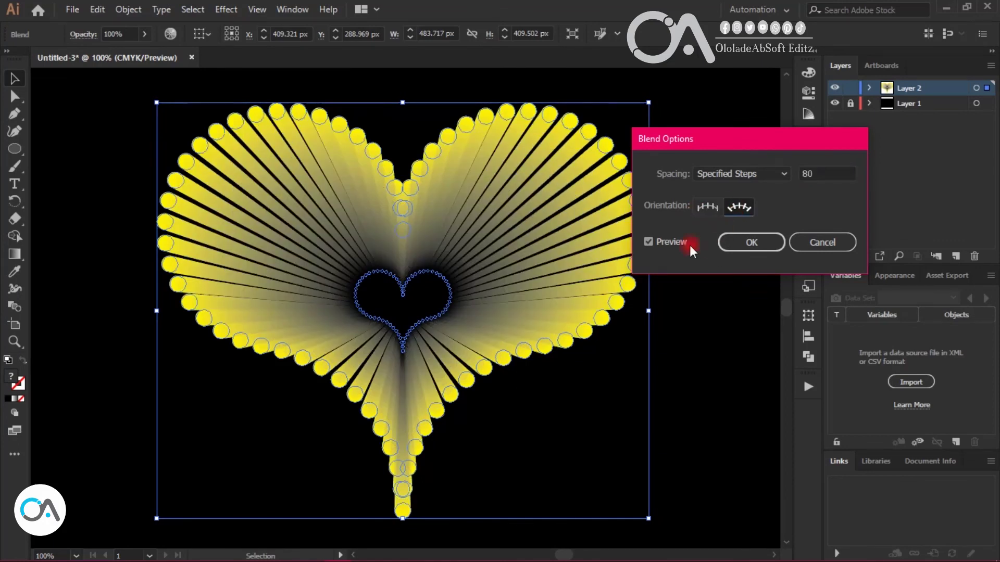
Step: Compare against Specified Distance, keep 80 specified steps, confirm, and deselect to view the rays
{"action": "left_click", "coordinate": [765, 175]}
{"action": "left_click", "coordinate": [749, 222]}
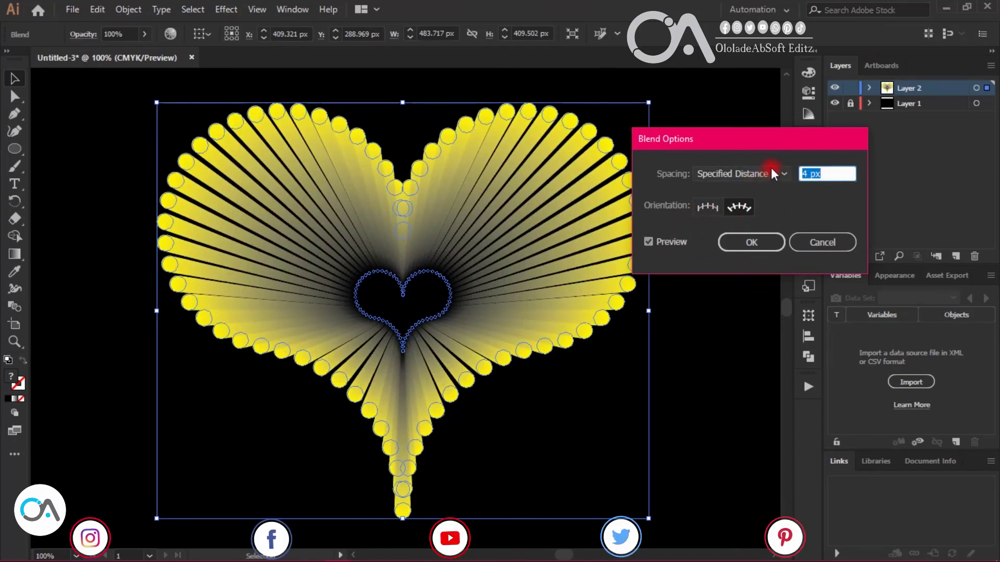
{"action": "left_click", "coordinate": [772, 173]}
{"action": "left_click", "coordinate": [744, 203]}
{"action": "left_click", "coordinate": [648, 242]}
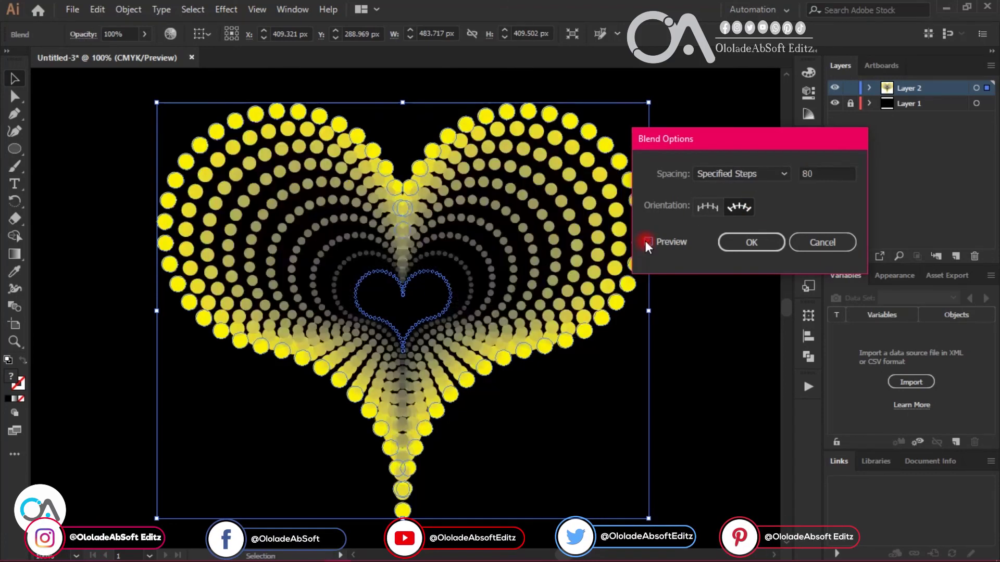
{"action": "left_click", "coordinate": [647, 242]}
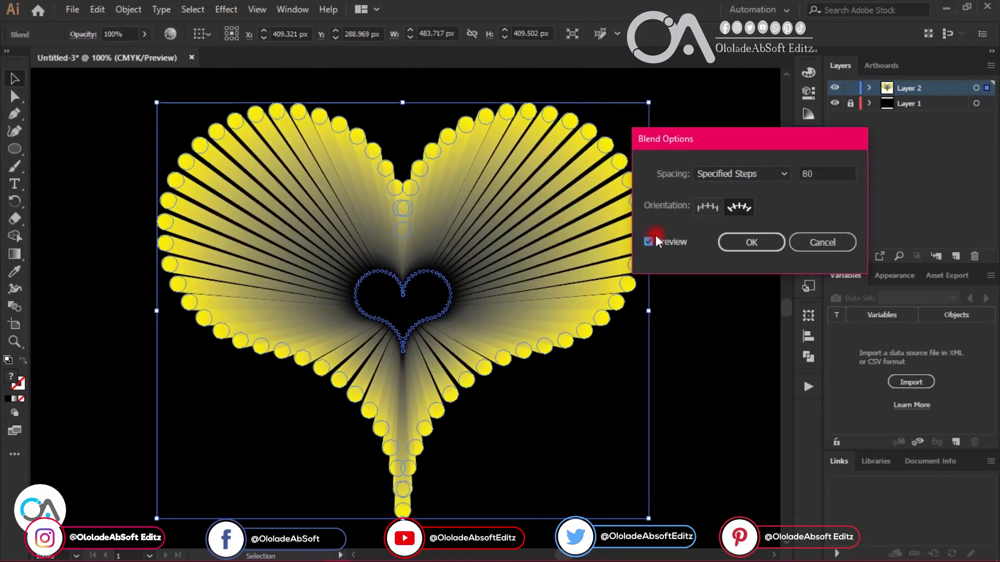
{"action": "left_click", "coordinate": [750, 241]}
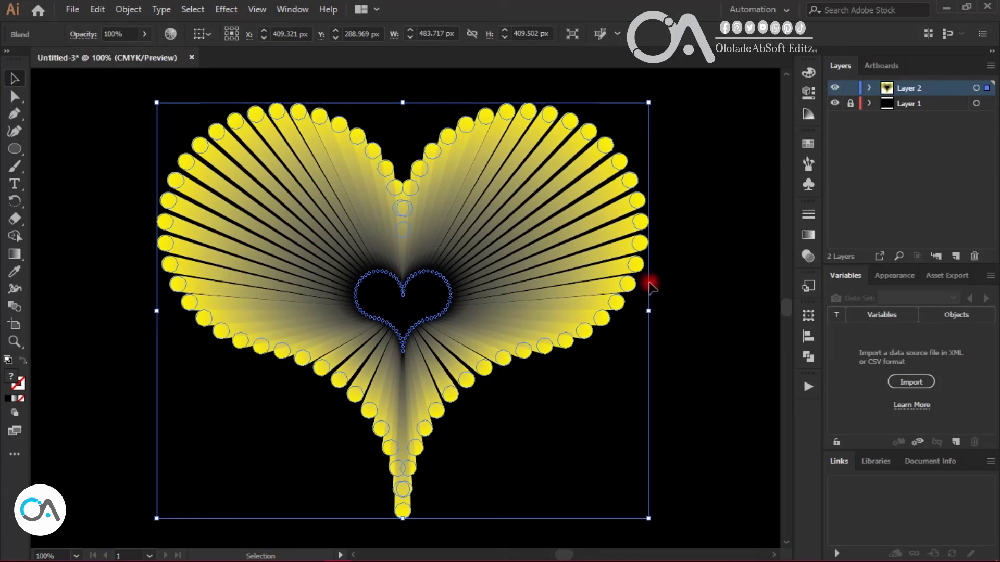
{"action": "left_click", "coordinate": [714, 212]}
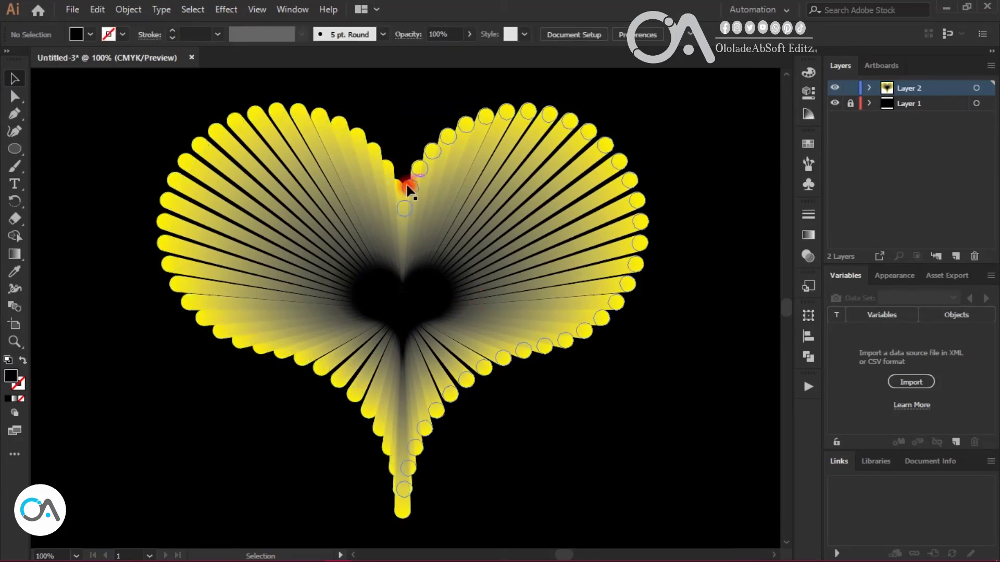
Step: In isolation mode, try blue-violet, pink and green fills on the blend, settle on red, then exit
{"action": "double_click", "coordinate": [408, 188]}
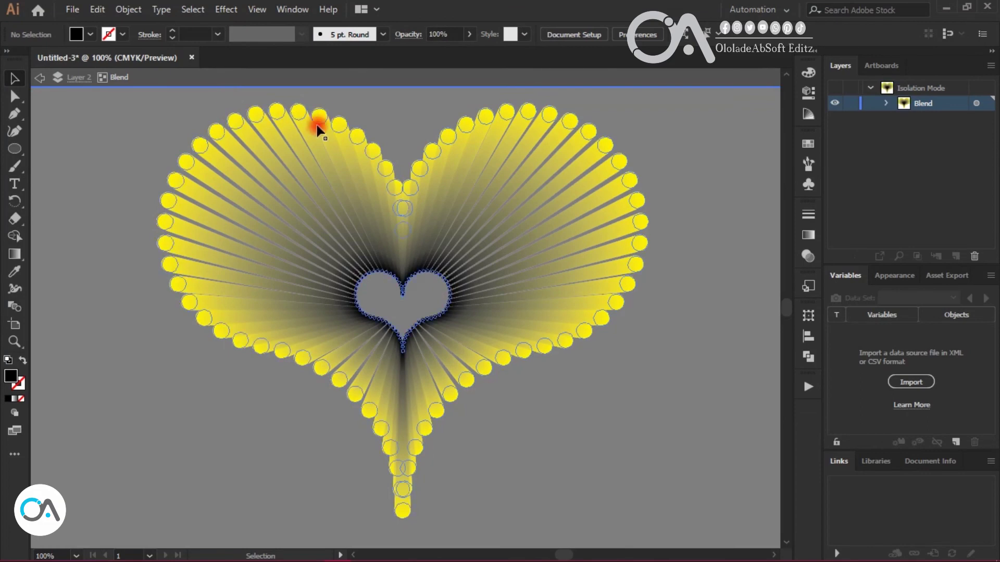
{"action": "left_click", "coordinate": [318, 117]}
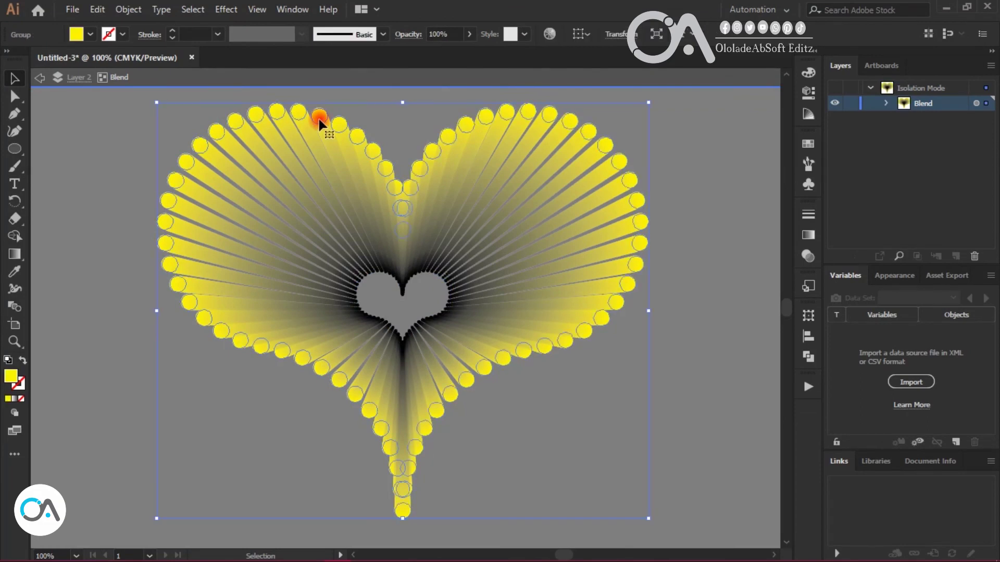
{"action": "left_click", "coordinate": [90, 34]}
{"action": "left_click", "coordinate": [92, 60]}
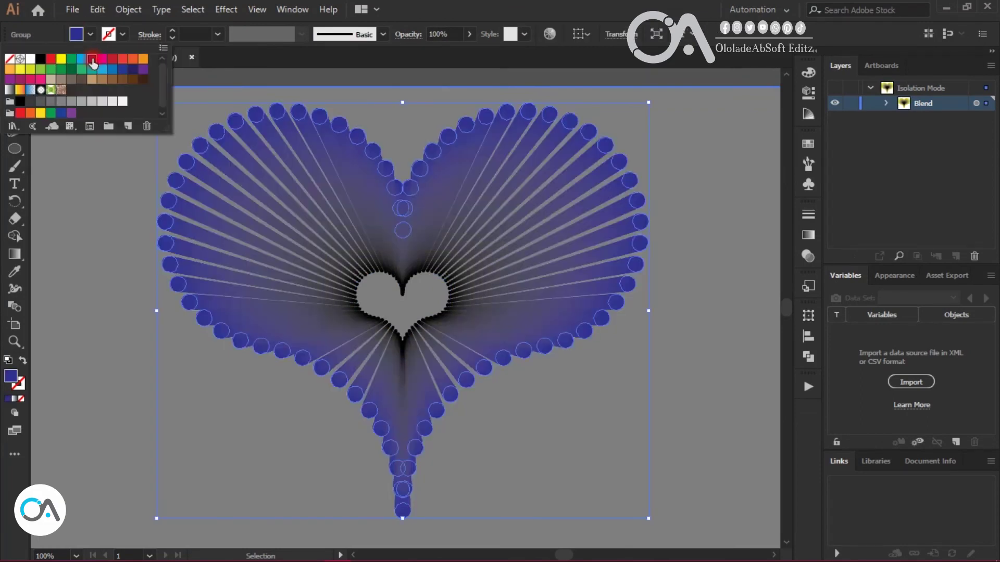
{"action": "left_click", "coordinate": [112, 62]}
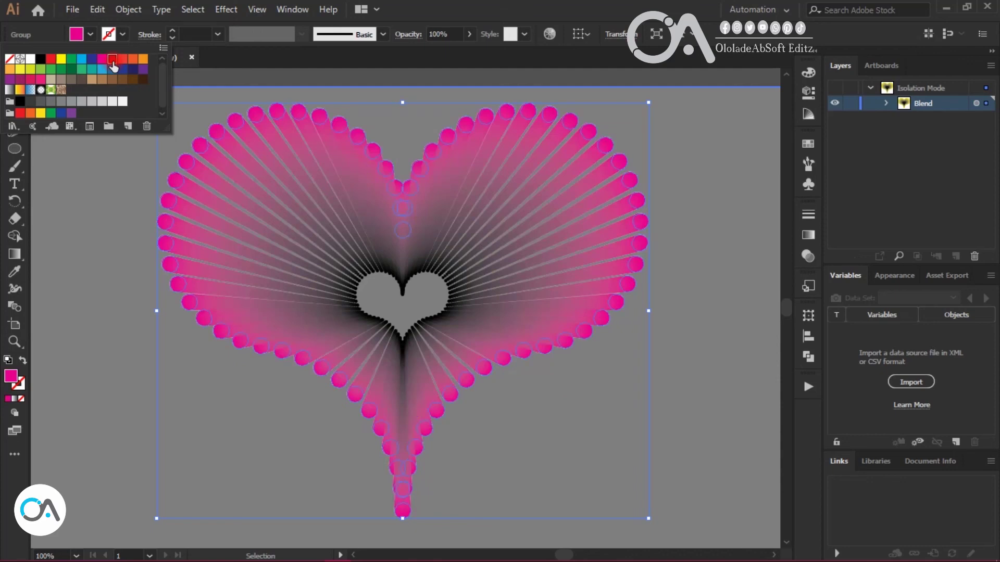
{"action": "left_click", "coordinate": [112, 61]}
{"action": "left_click", "coordinate": [63, 64]}
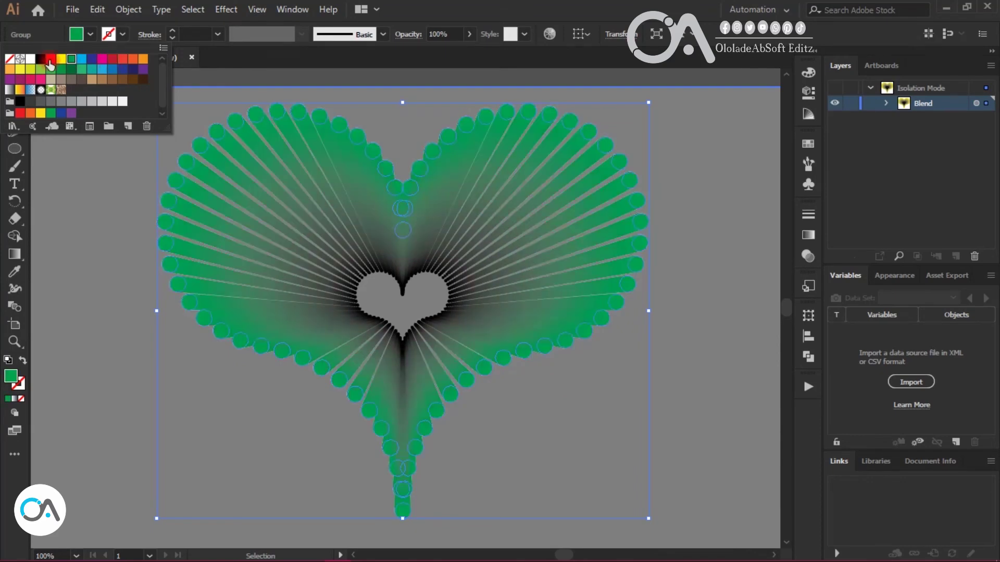
{"action": "left_click", "coordinate": [49, 61]}
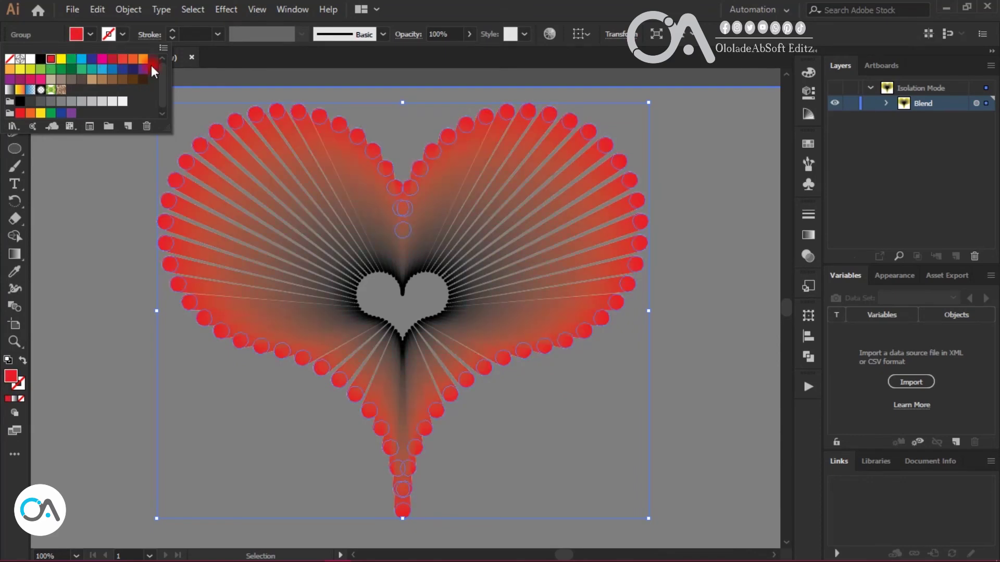
{"action": "double_click", "coordinate": [401, 129]}
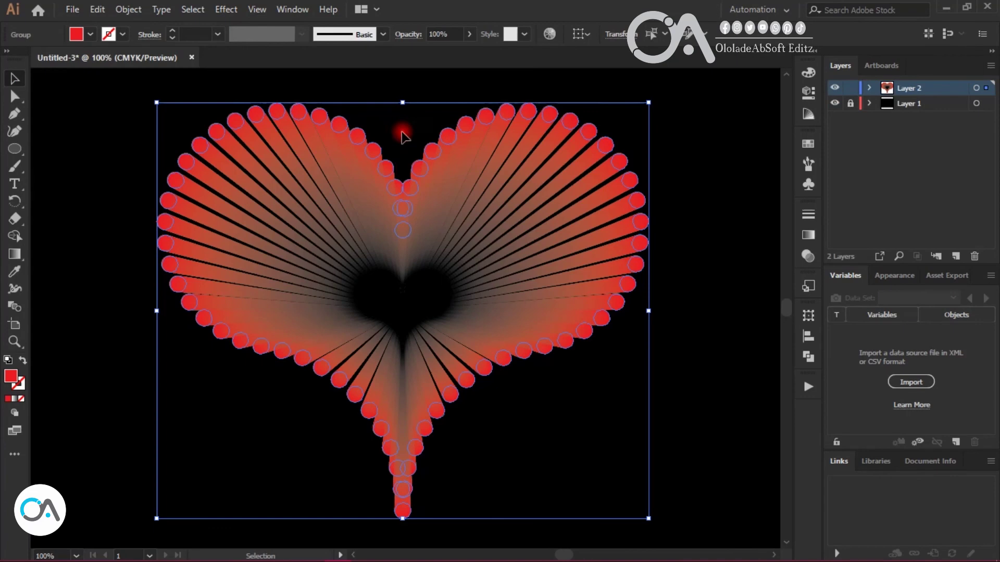
Step: Isolate the blend, refill the whole blend group yellow, exit isolation and deselect
{"action": "left_click", "coordinate": [388, 141]}
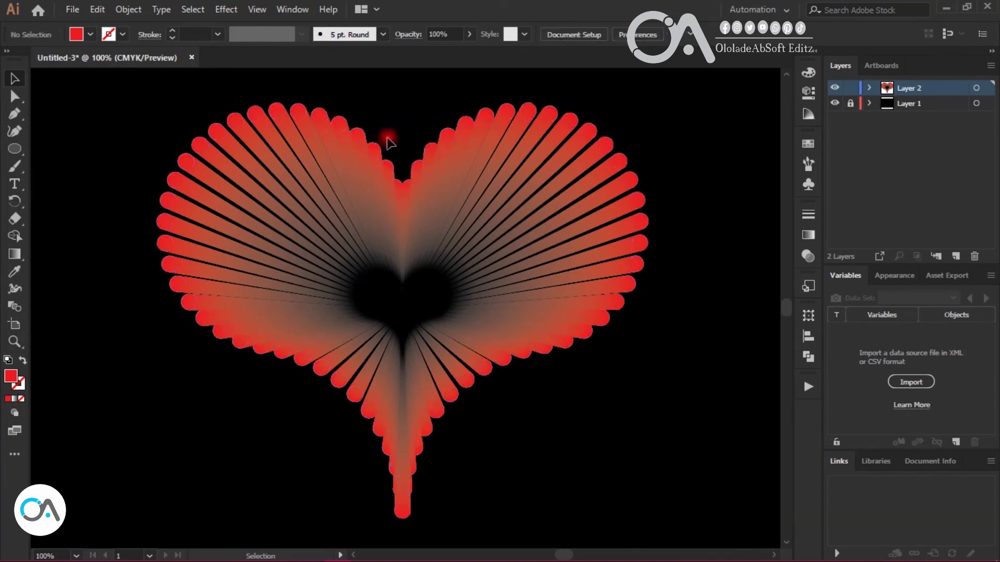
{"action": "double_click", "coordinate": [373, 148]}
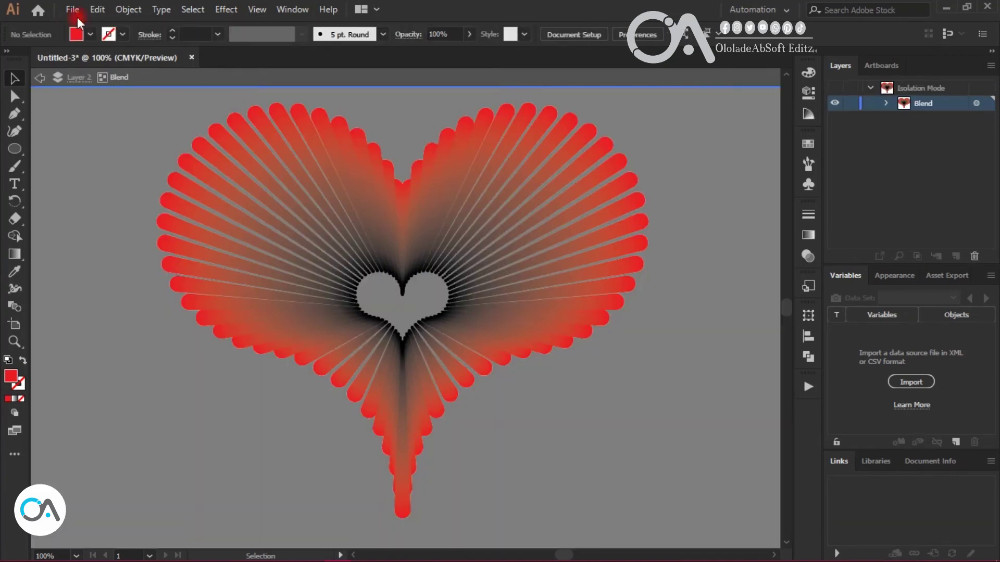
{"action": "left_click", "coordinate": [90, 34]}
{"action": "left_click", "coordinate": [61, 59]}
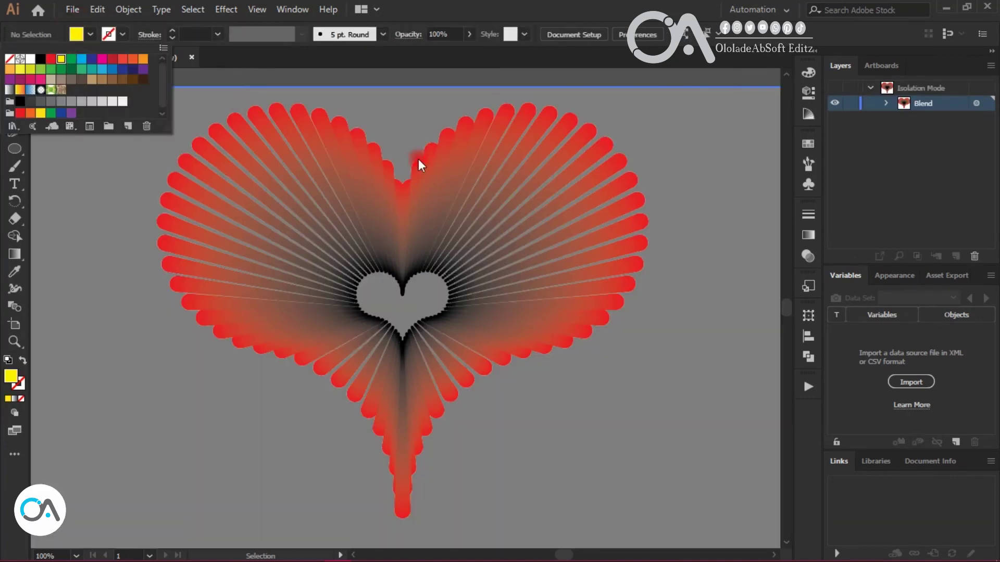
{"action": "left_click", "coordinate": [297, 114]}
{"action": "left_click", "coordinate": [90, 35]}
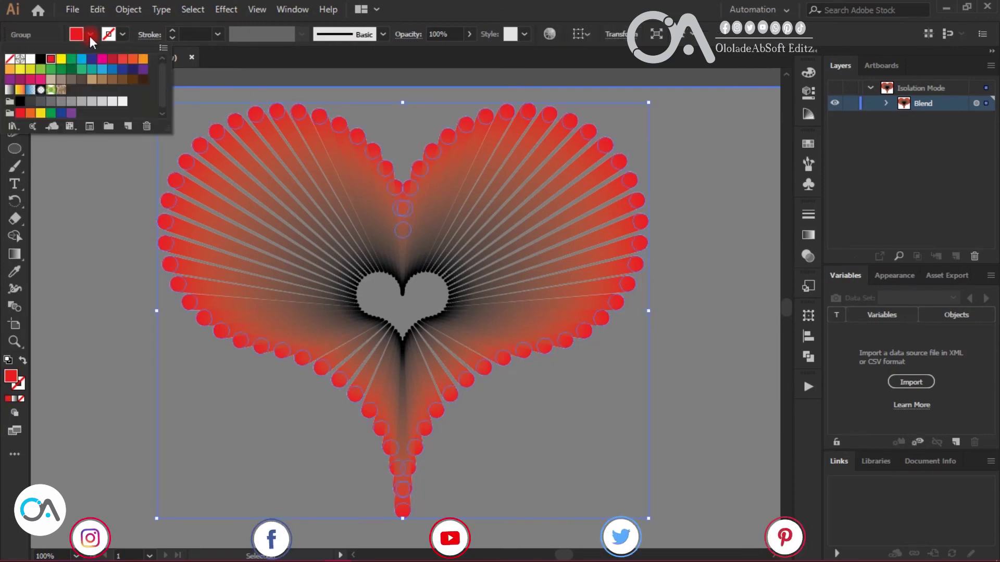
{"action": "left_click", "coordinate": [61, 59]}
{"action": "left_click", "coordinate": [402, 107]}
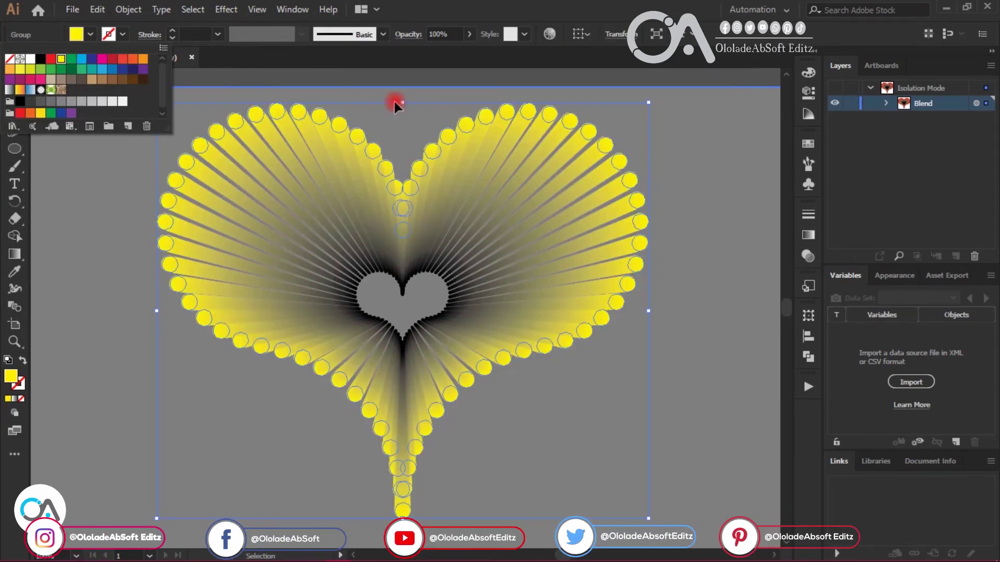
{"action": "double_click", "coordinate": [393, 99]}
{"action": "left_click", "coordinate": [717, 185]}
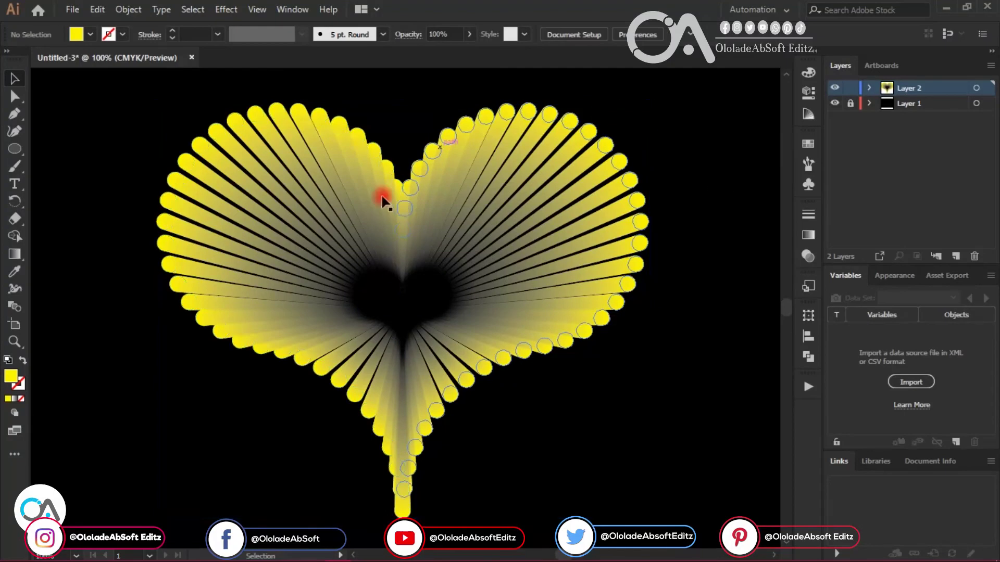